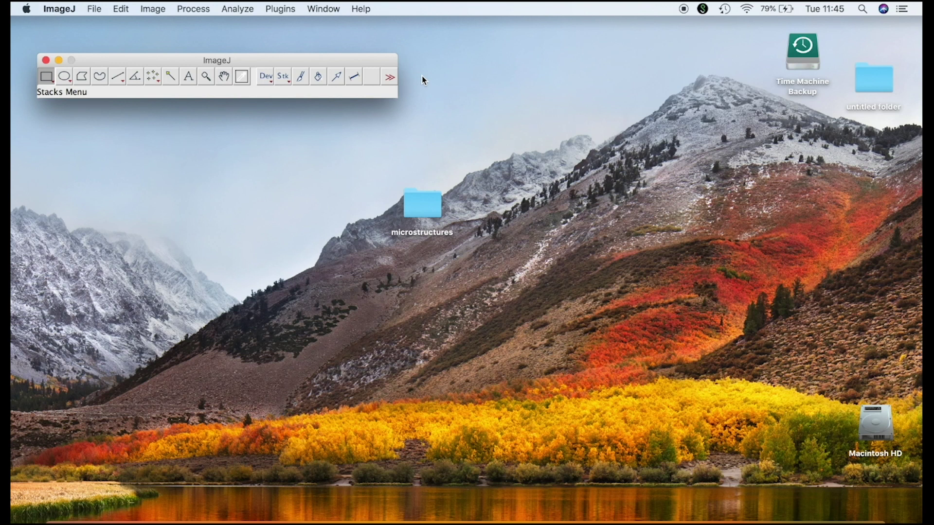
# - Open the image CP Ti.JPG from the microstructures folder on the Desktop and arrange its window below the toolbar window
pyautogui.moveTo(348, 58); pyautogui.dragTo(375, 54)
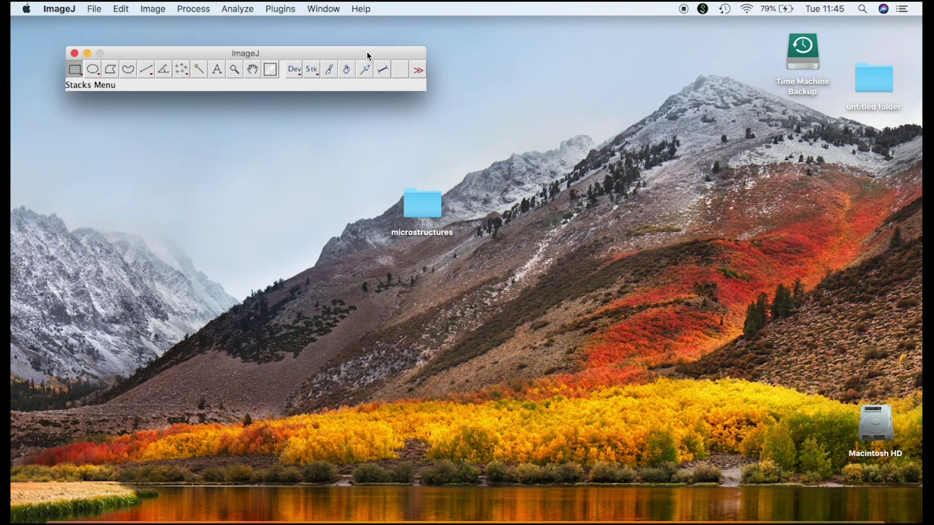
pyautogui.click(98, 10)
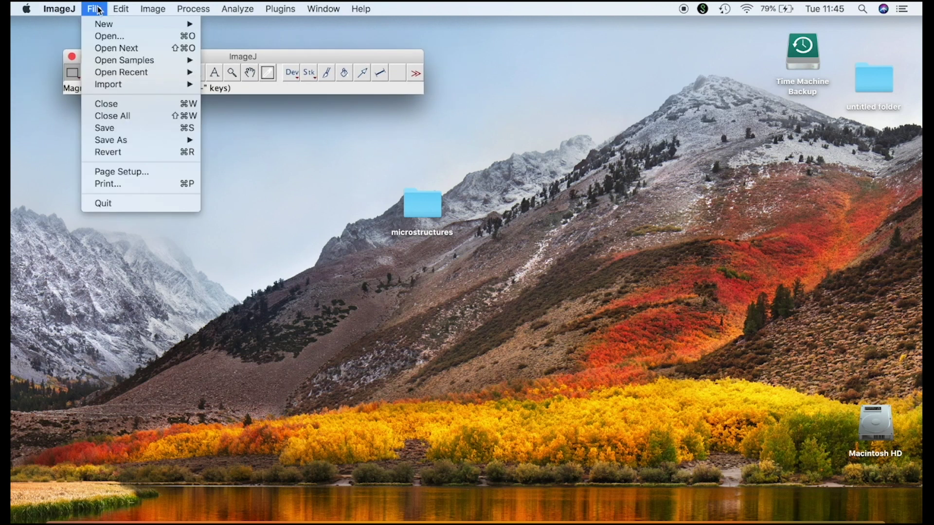
pyautogui.click(102, 33)
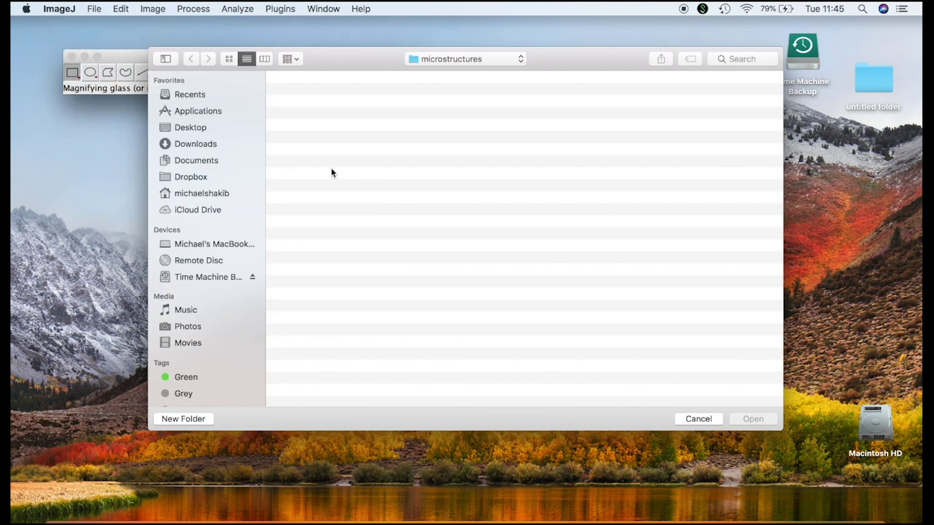
pyautogui.click(203, 128)
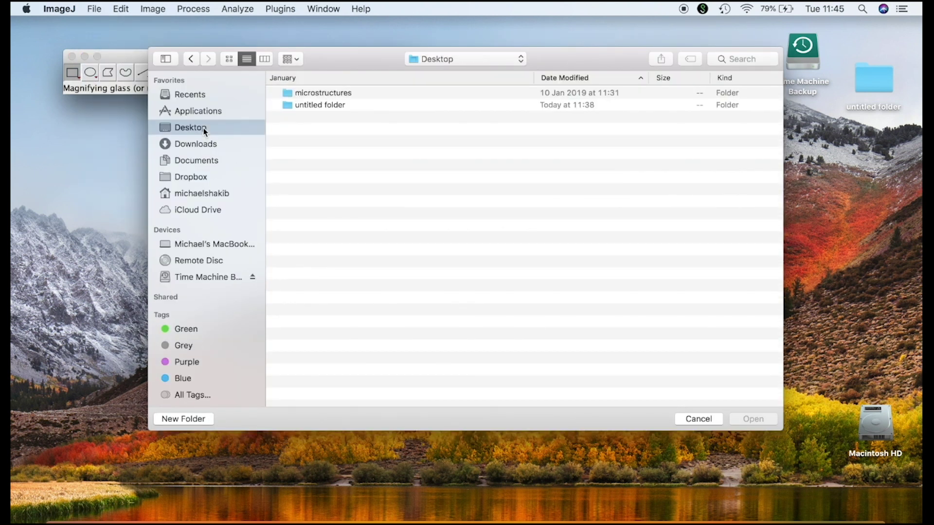
pyautogui.doubleClick(324, 93)
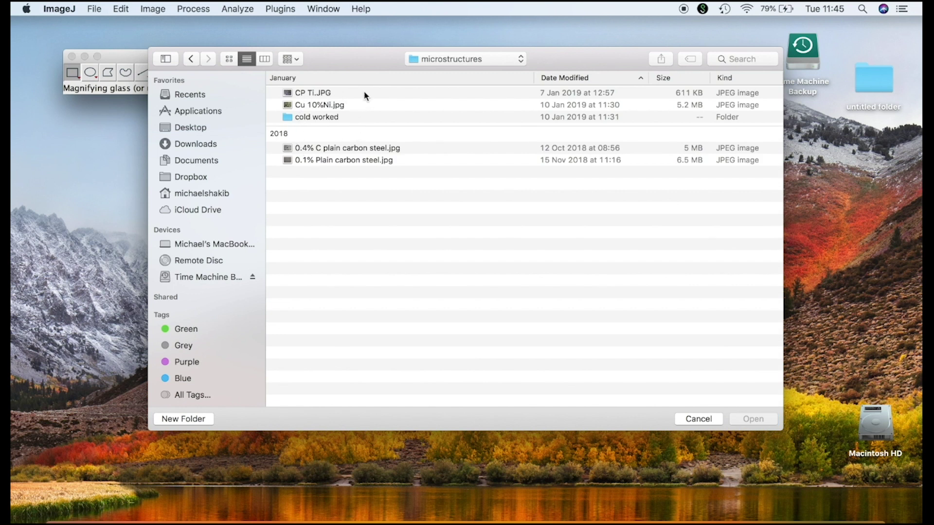
pyautogui.doubleClick(321, 93)
pyautogui.moveTo(326, 71); pyautogui.dragTo(397, 88)
pyautogui.moveTo(355, 55); pyautogui.dragTo(354, 36)
pyautogui.moveTo(458, 88); pyautogui.dragTo(466, 89)
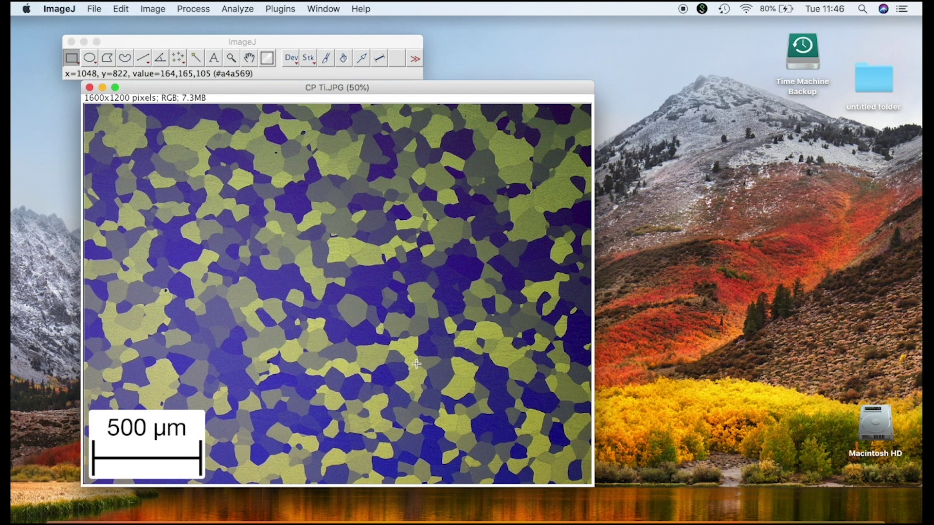
# - Draw trial straight lines across the grains, first a descending diagonal, then a gently rising one extended towards the image's right edge
pyautogui.click(144, 59)
pyautogui.moveTo(119, 155); pyautogui.dragTo(172, 182)
pyautogui.moveTo(289, 251); pyautogui.dragTo(539, 424)
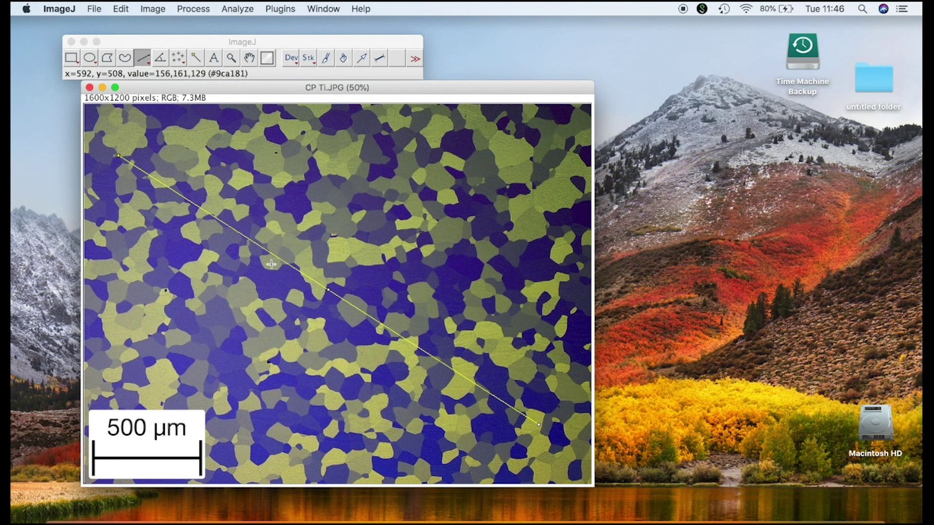
pyautogui.moveTo(129, 284); pyautogui.dragTo(494, 212)
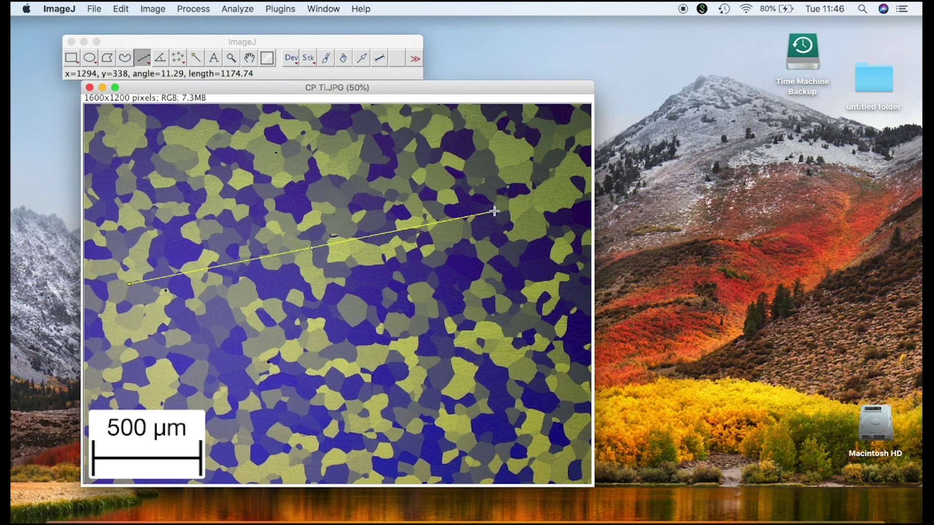
pyautogui.moveTo(494, 211); pyautogui.dragTo(550, 182)
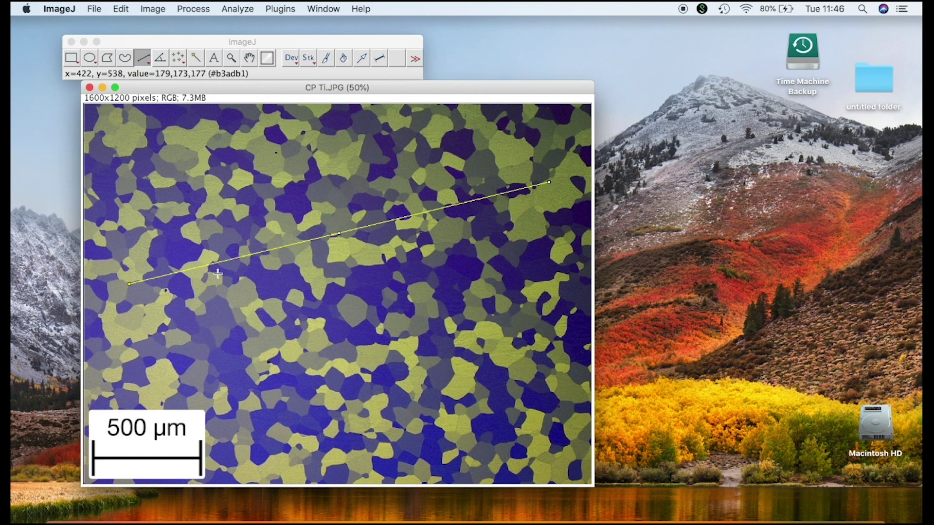
# - Magnify the 500 µm scale bar to 150% and zoom back out to 75%
pyautogui.click(231, 58)
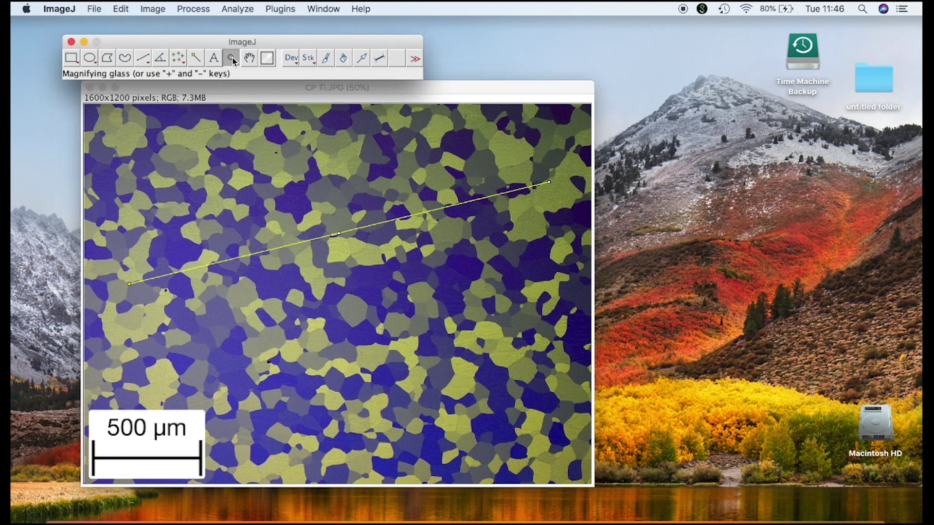
pyautogui.click(121, 423)
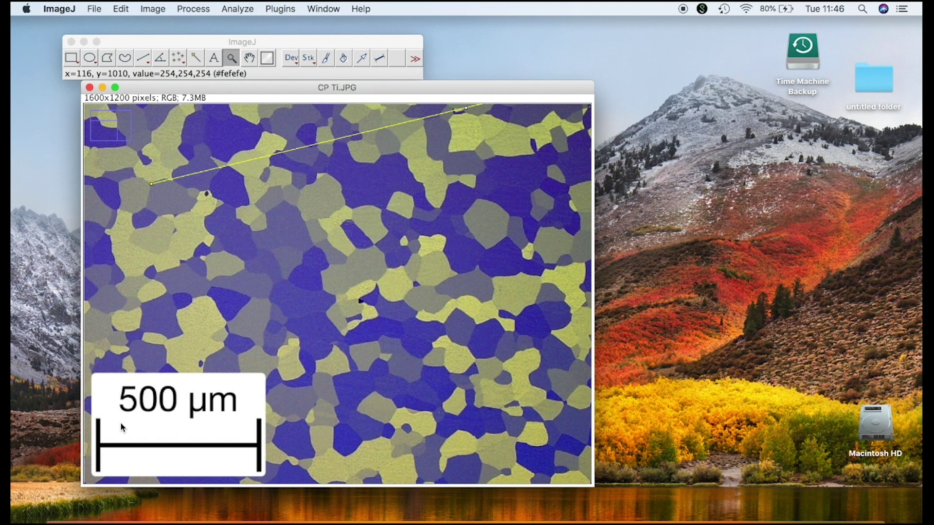
pyautogui.click(121, 422)
pyautogui.click(120, 423)
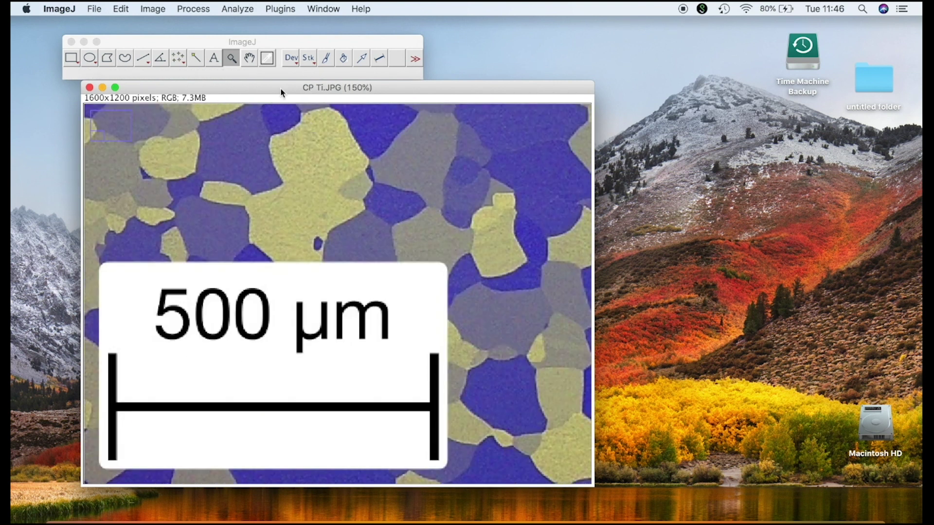
pyautogui.press('+')
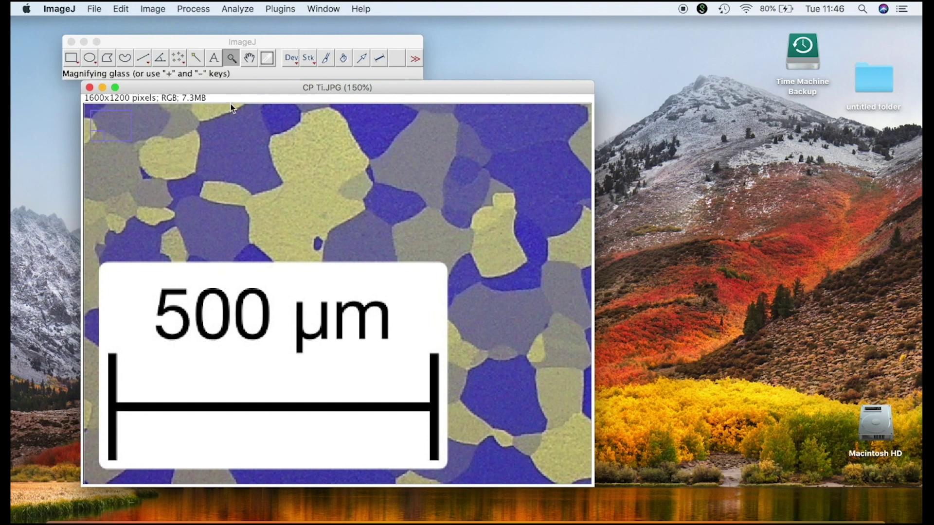
pyautogui.click(229, 163)
pyautogui.press('-')
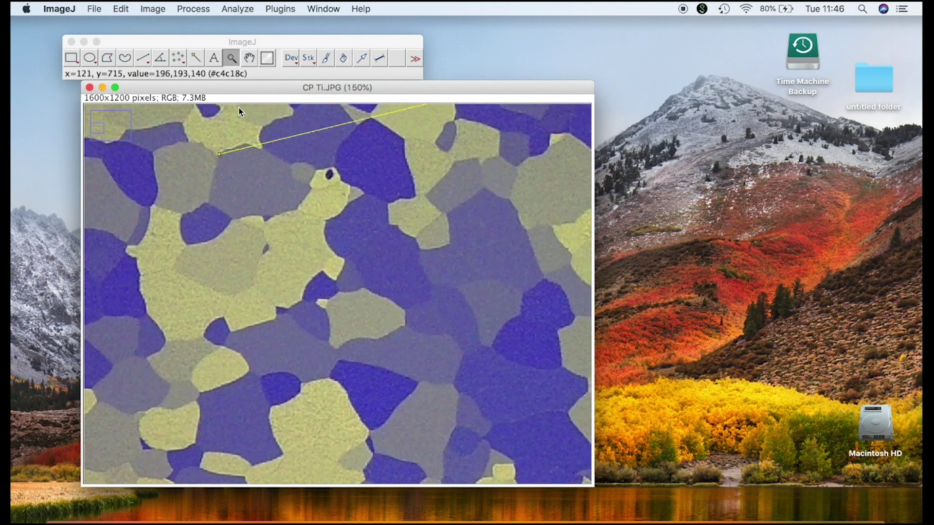
pyautogui.click(234, 58)
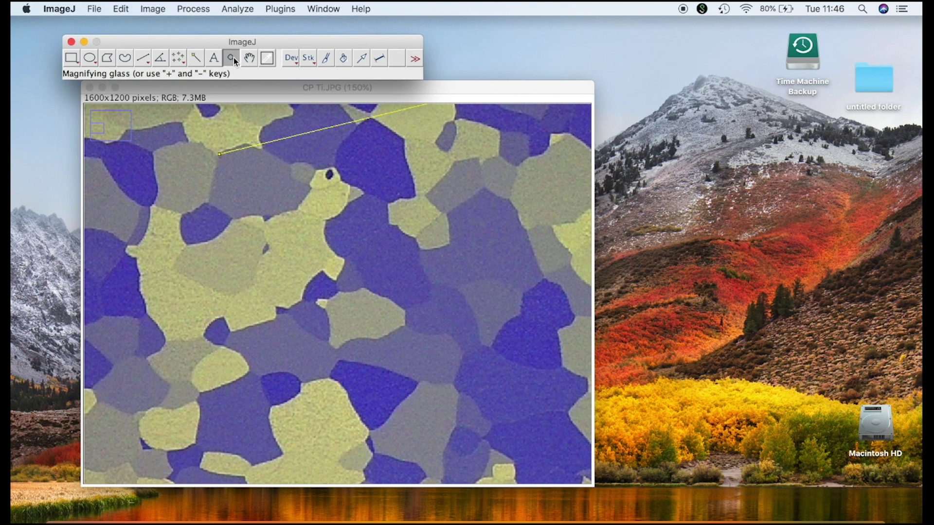
pyautogui.doubleClick(234, 57)
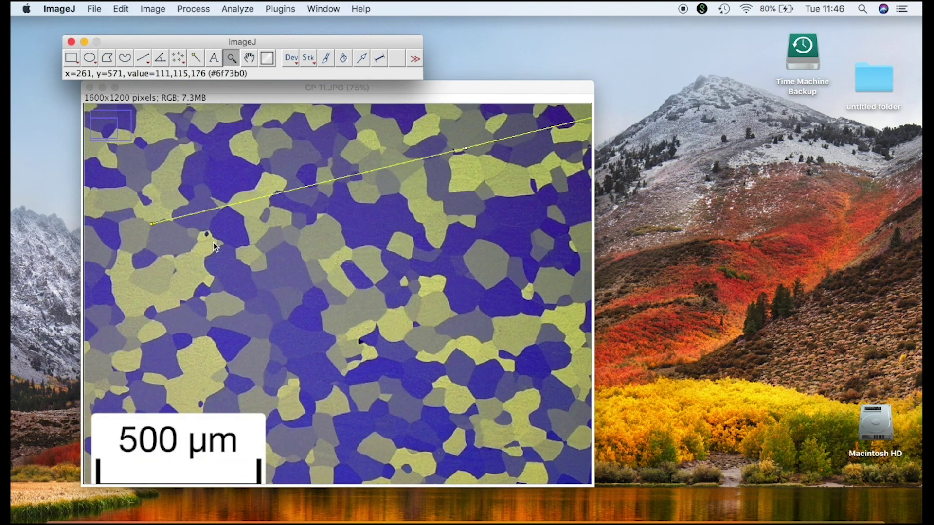
# - Trace a horizontal straight line about 348 pixels long along the 500 µm scale bar, from one end mark to the other
pyautogui.click(223, 237)
pyautogui.scroll(4, 169, 404)
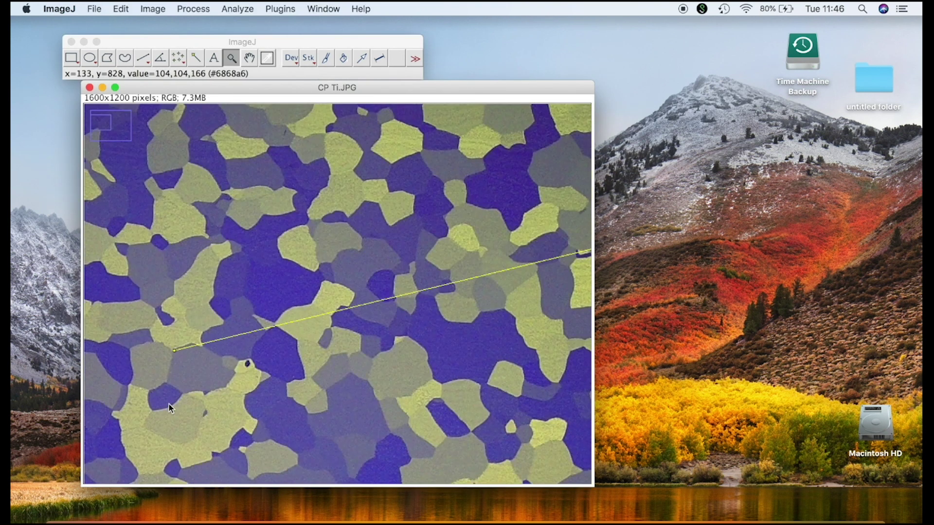
pyautogui.scroll(-8, 169, 404)
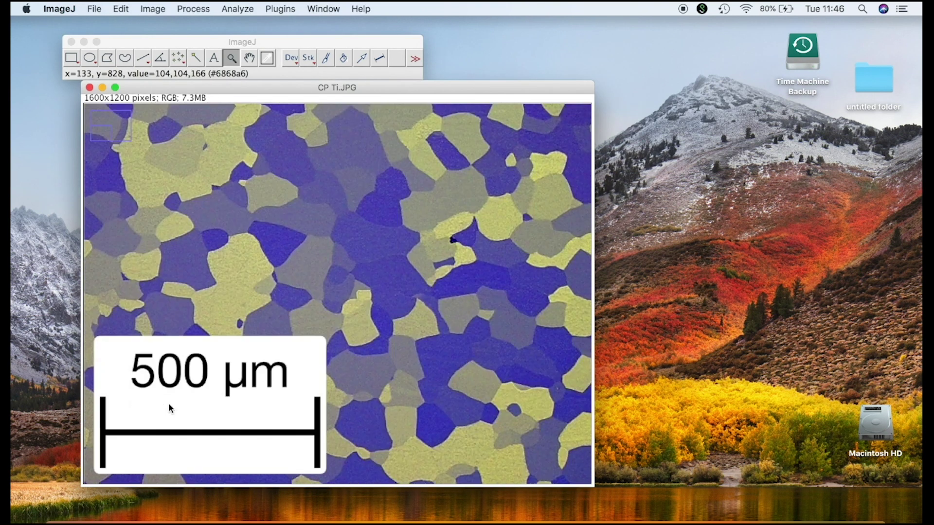
pyautogui.click(206, 331)
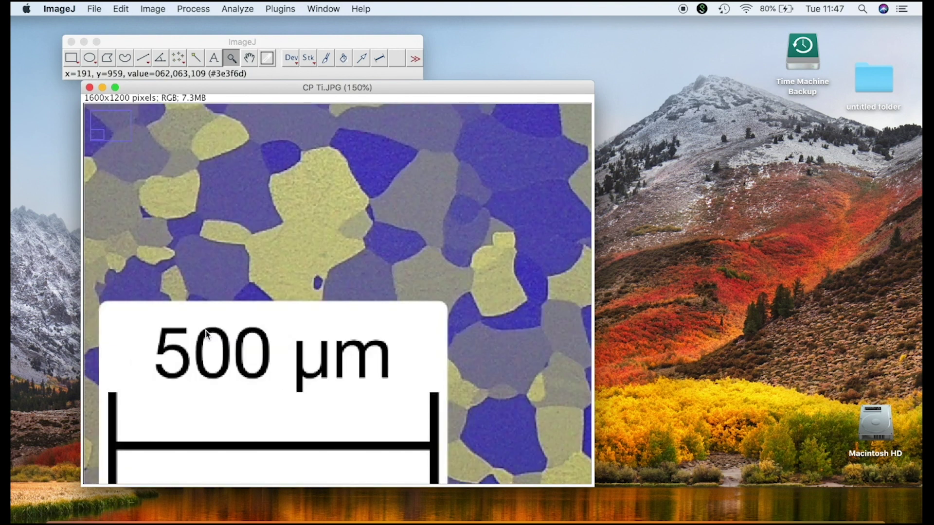
pyautogui.scroll(-2, 248, 284)
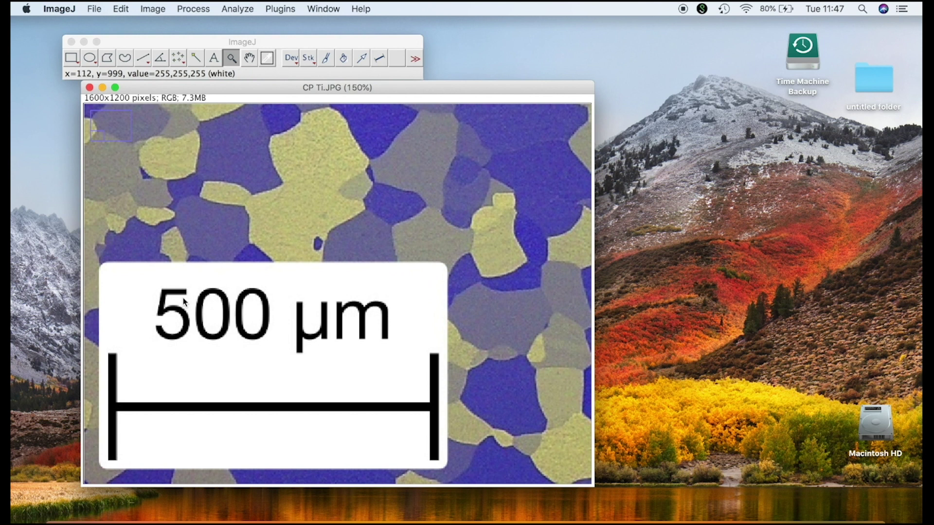
pyautogui.click(144, 58)
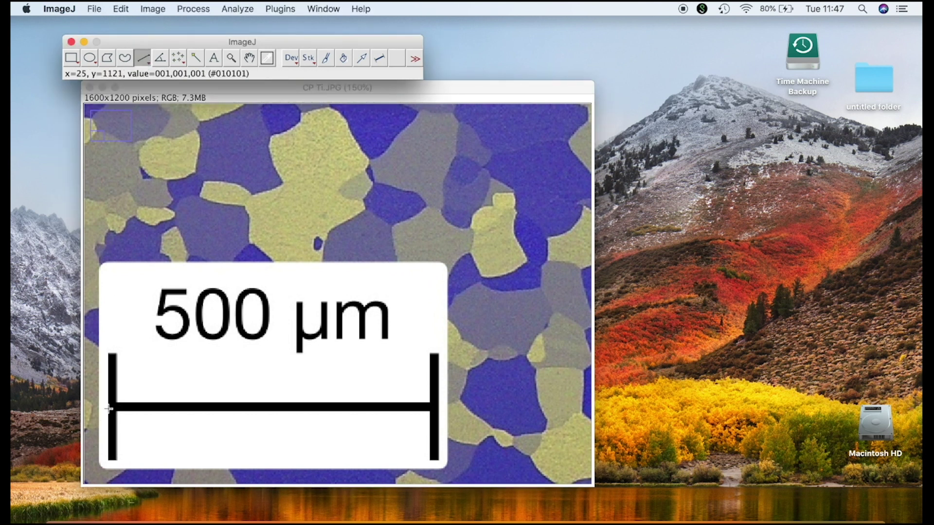
pyautogui.moveTo(109, 407)
pyautogui.mouseDown()
pyautogui.moveTo(308, 434)
pyautogui.moveTo(440, 465)
pyautogui.mouseUp()
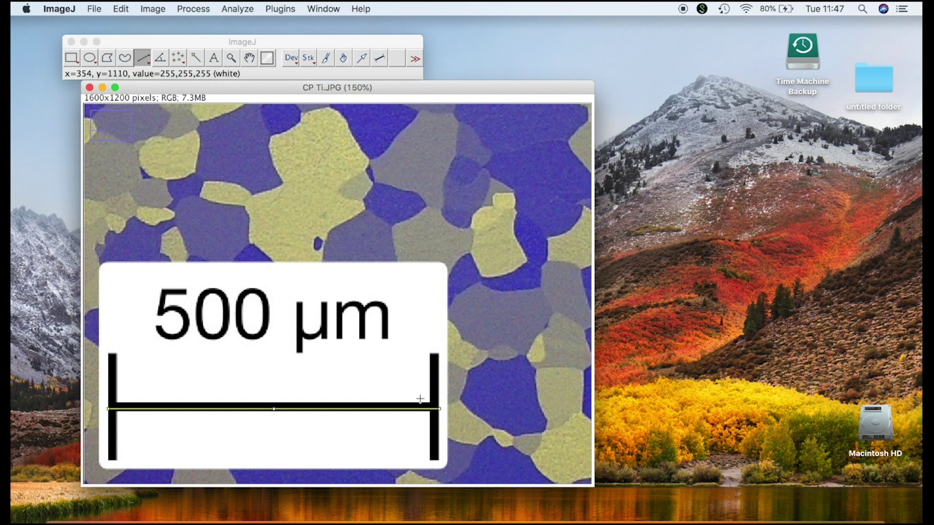
# - Set the image scale from the traced line with a known distance of 500 and microns as the unit of length
pyautogui.click(227, 9)
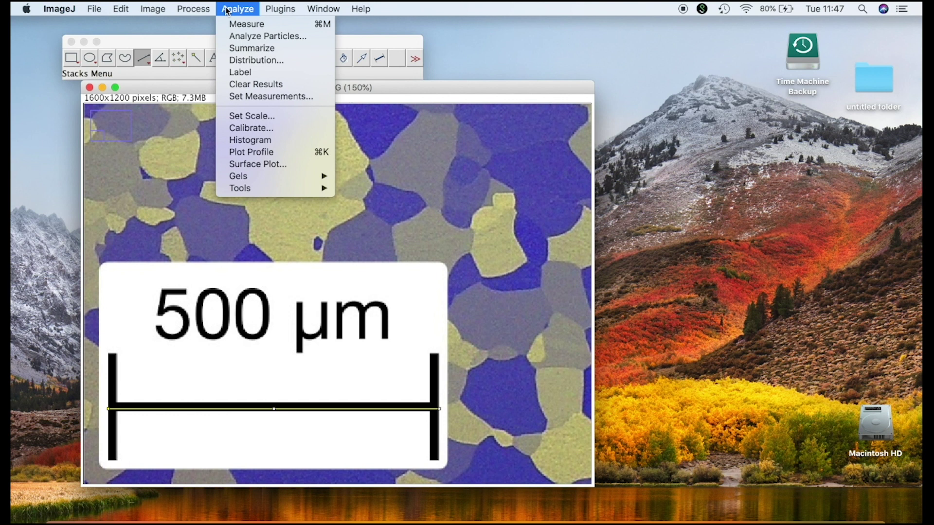
pyautogui.click(250, 115)
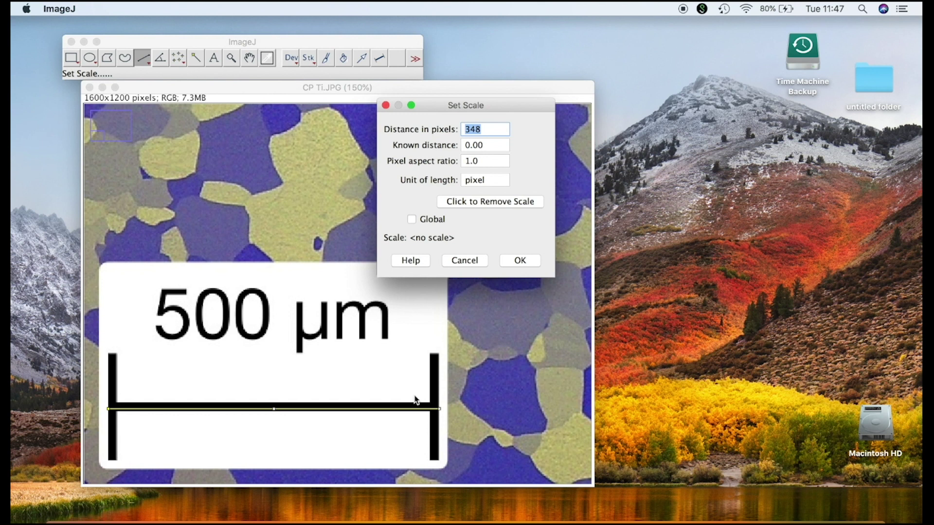
pyautogui.click(487, 145)
pyautogui.write('500')
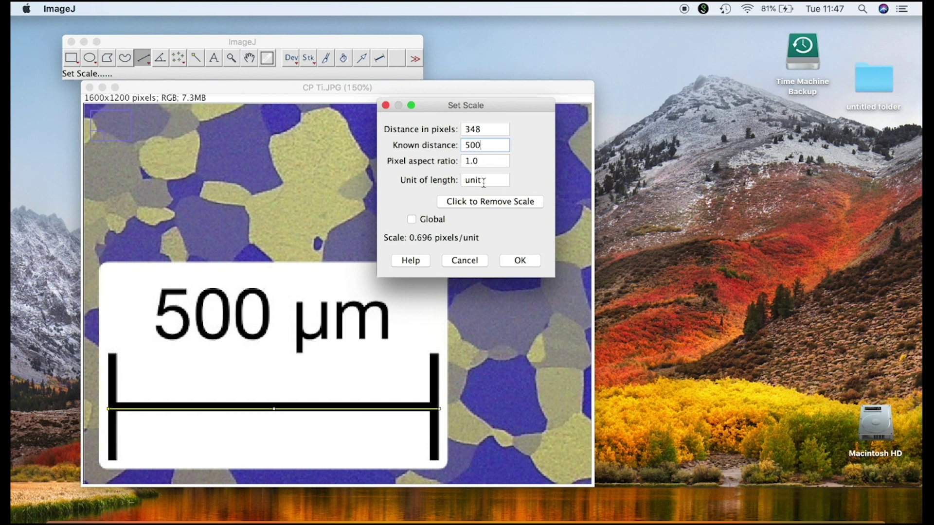
pyautogui.click(486, 181)
pyautogui.press('BackSpace')
pyautogui.write('microns')
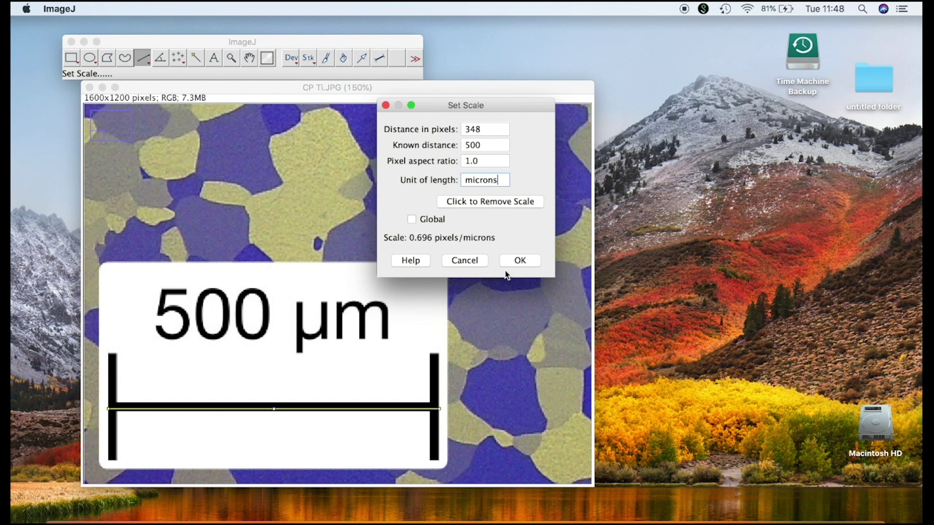
pyautogui.click(520, 260)
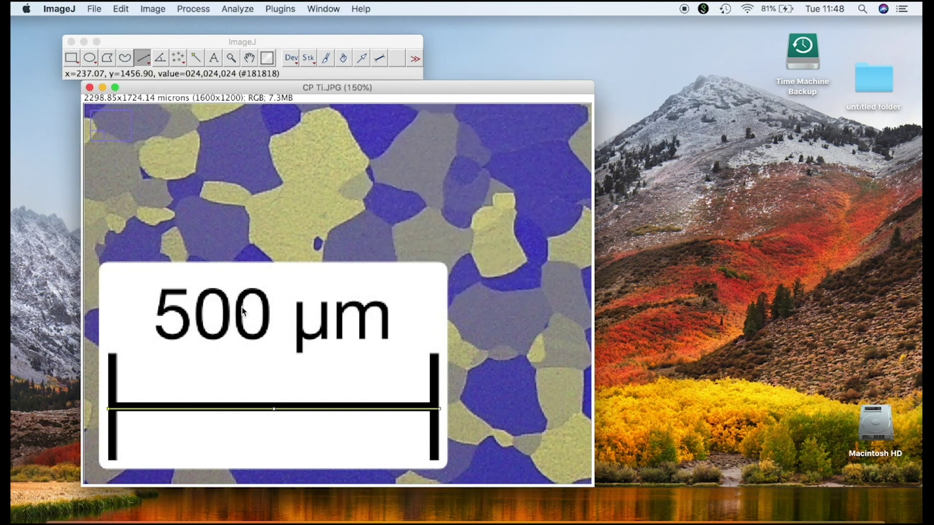
# - Draw a new horizontal line between the outer edges of the scale bar's end marks and measure it to check the calibration
pyautogui.click(148, 59)
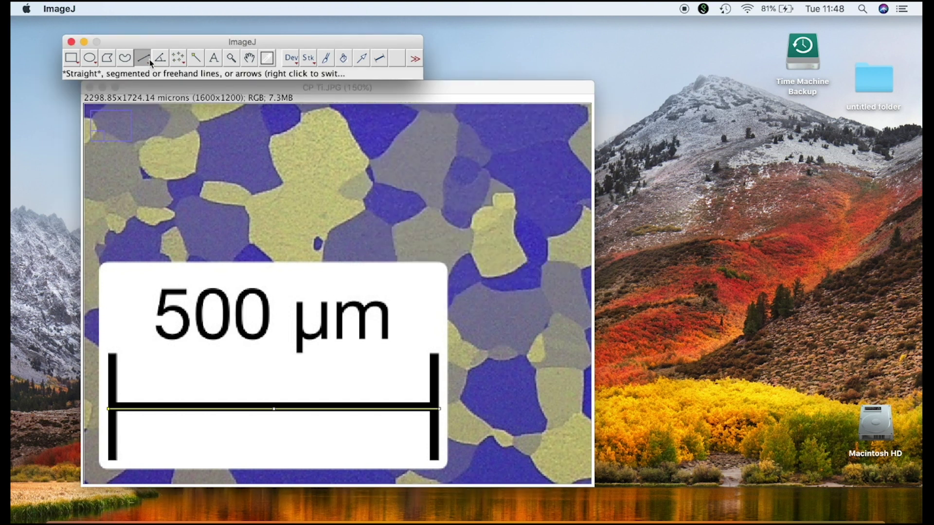
pyautogui.click(109, 383)
pyautogui.moveTo(108, 380); pyautogui.dragTo(438, 384)
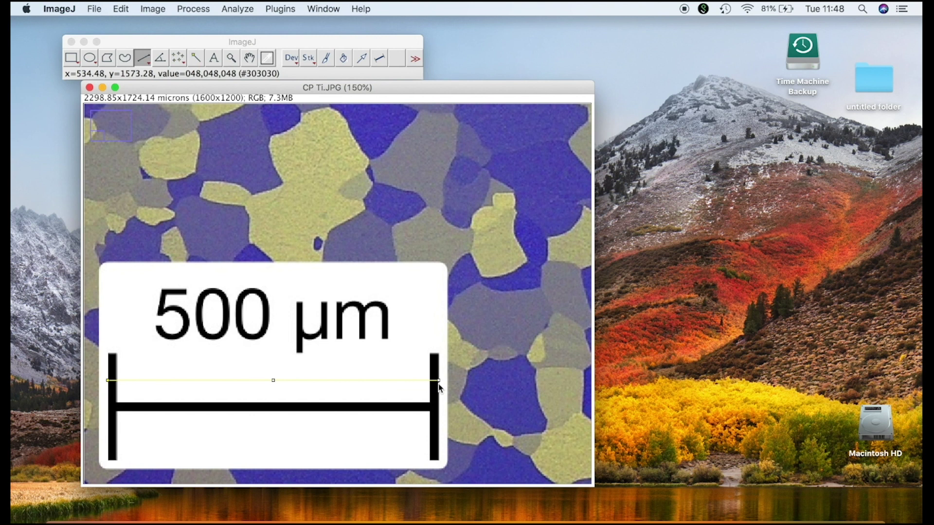
pyautogui.click(249, 10)
pyautogui.click(248, 22)
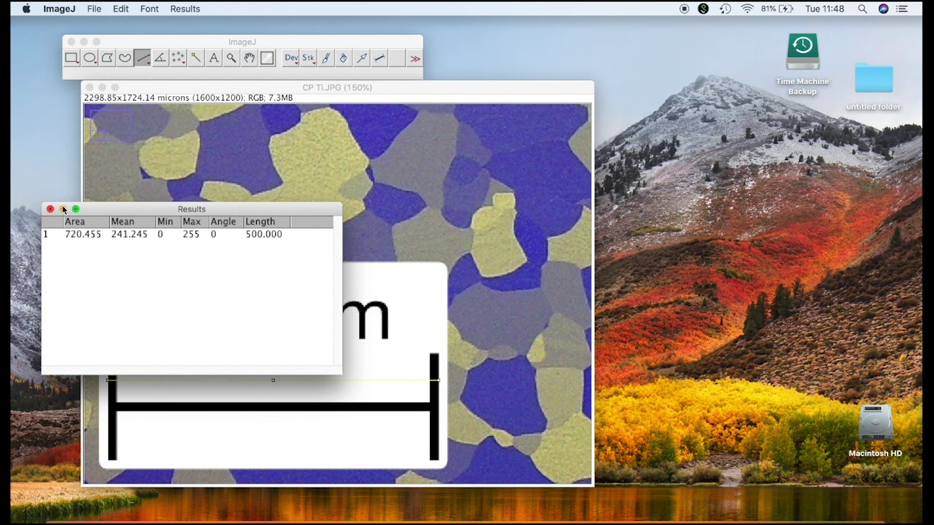
# - Enlarge the CP Ti.JPG window and move the toolbar window up so that more of the micrograph fits on screen
pyautogui.moveTo(592, 83); pyautogui.dragTo(786, 83)
pyautogui.moveTo(698, 77)
pyautogui.mouseDown()
pyautogui.moveTo(697, 34)
pyautogui.moveTo(693, 79)
pyautogui.mouseUp()
pyautogui.moveTo(324, 40); pyautogui.dragTo(281, 19)
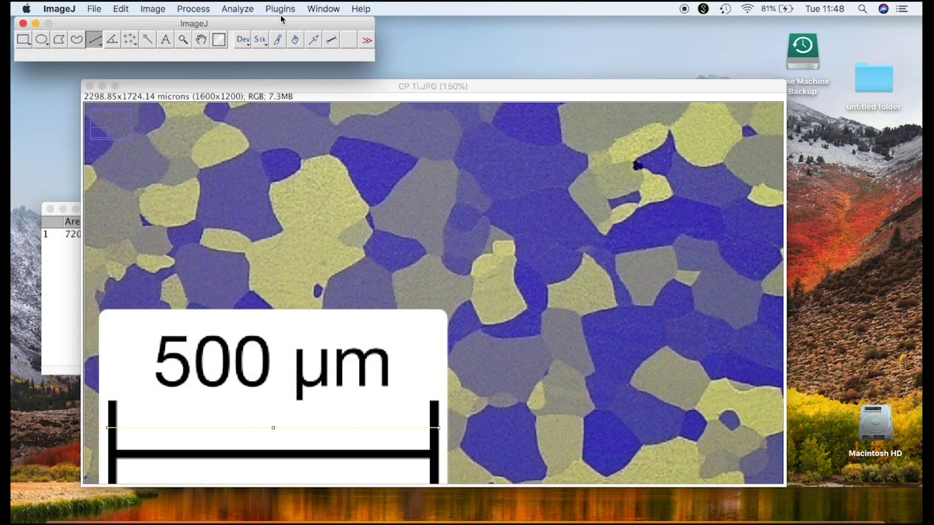
pyautogui.click(476, 87)
pyautogui.moveTo(476, 80)
pyautogui.mouseDown()
pyautogui.moveTo(469, 16)
pyautogui.moveTo(463, 70)
pyautogui.mouseUp()
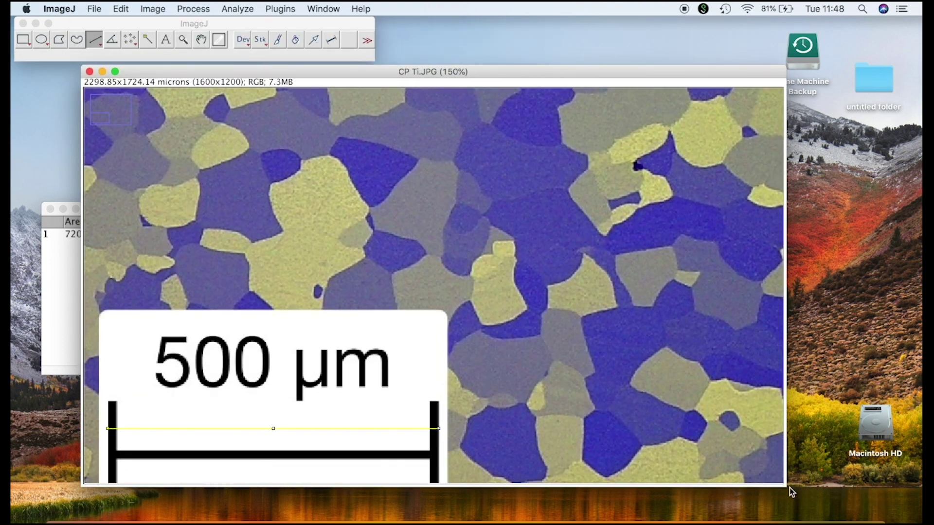
pyautogui.moveTo(785, 486); pyautogui.dragTo(894, 520)
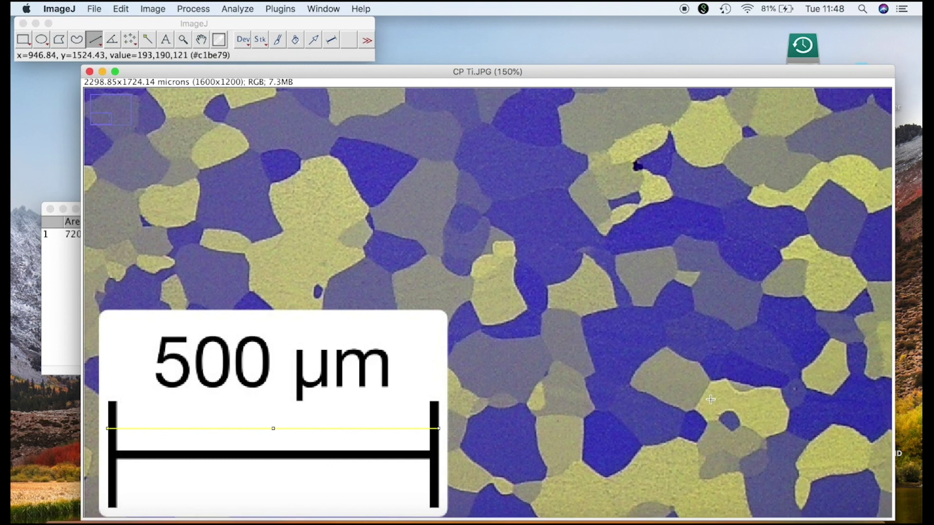
# - Draw a long diagonal straight line across the whole micrograph, from the upper-left grains to the lower-right grains
pyautogui.press('-')
pyautogui.press('-')
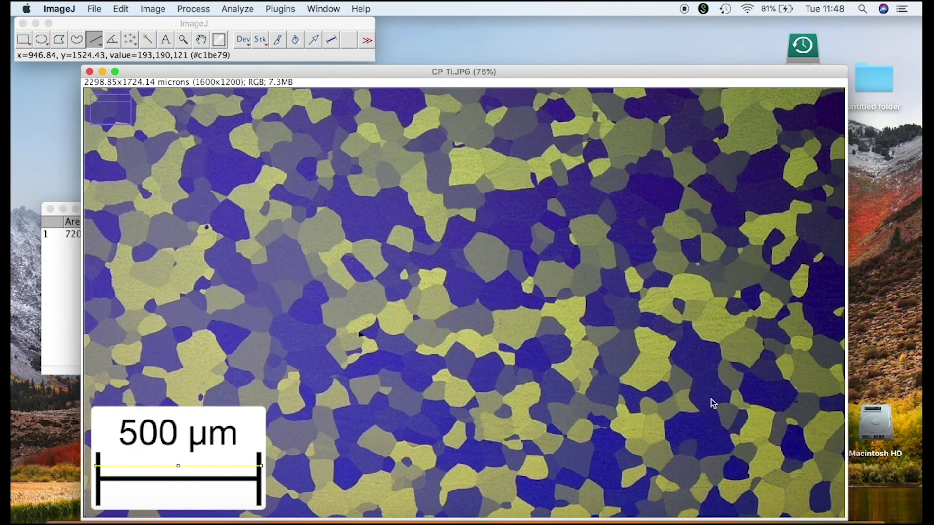
pyautogui.press('-')
pyautogui.moveTo(110, 137)
pyautogui.mouseDown()
pyautogui.moveTo(412, 301)
pyautogui.moveTo(558, 431)
pyautogui.mouseUp()
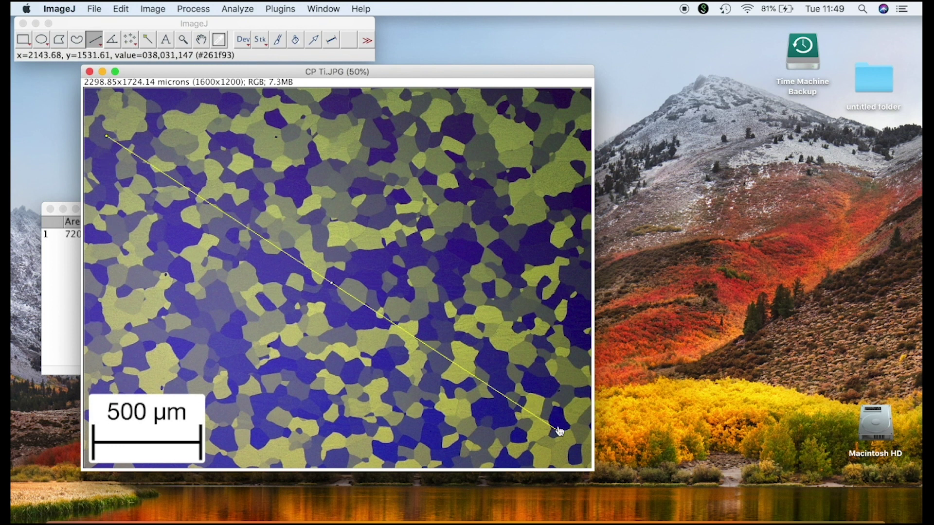
# - Measure the diagonal line across the micrograph and move the Results window clear of the image
pyautogui.click(64, 271)
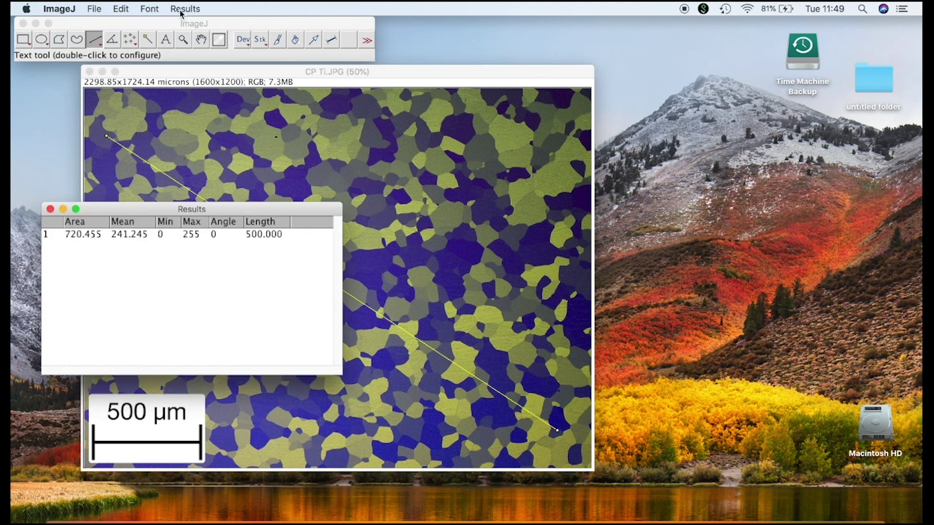
pyautogui.click(99, 9)
pyautogui.moveTo(185, 9)
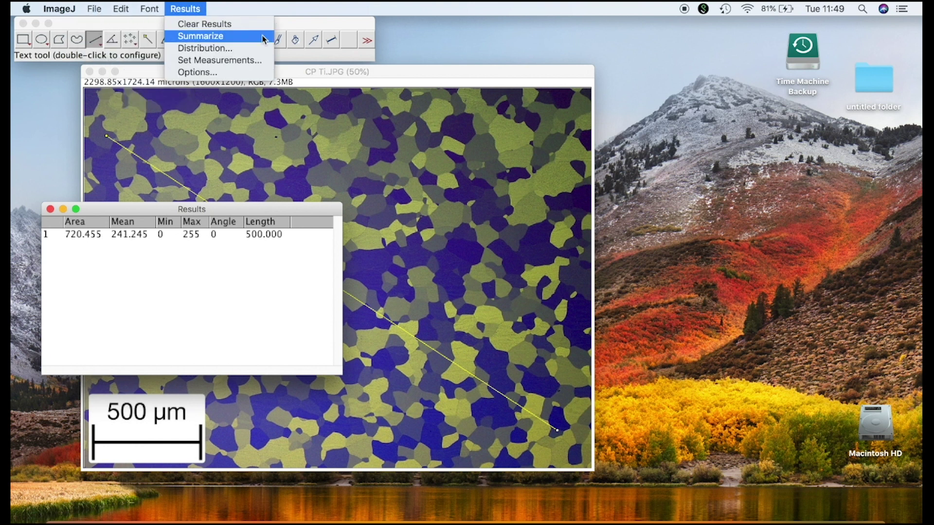
pyautogui.click(428, 71)
pyautogui.click(238, 9)
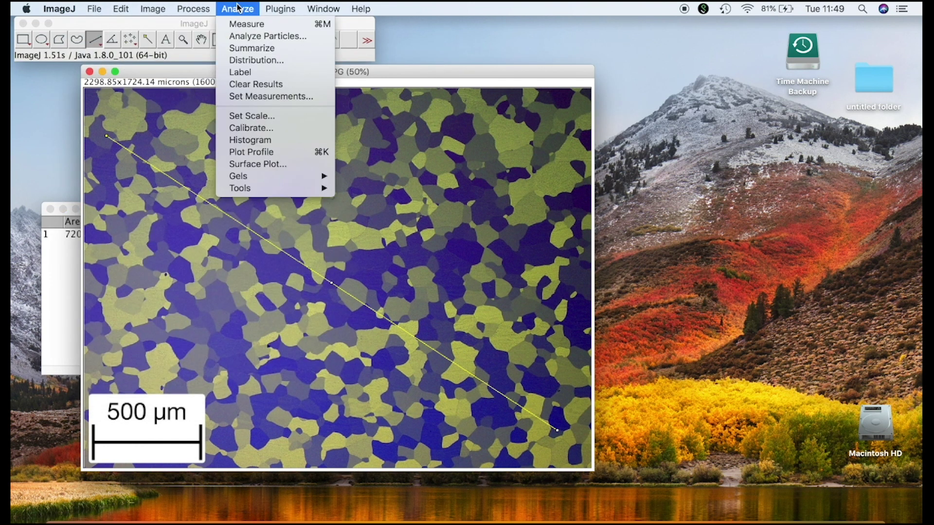
pyautogui.click(243, 27)
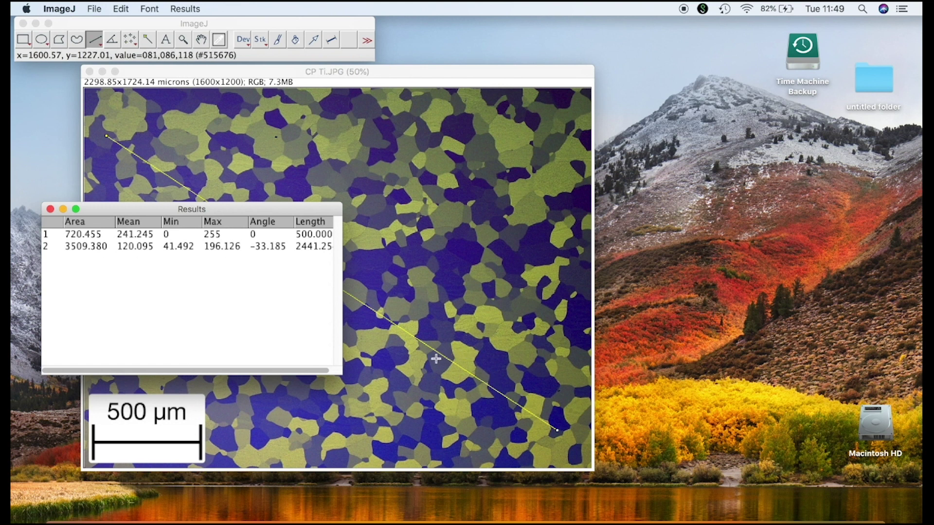
pyautogui.moveTo(250, 213); pyautogui.dragTo(820, 170)
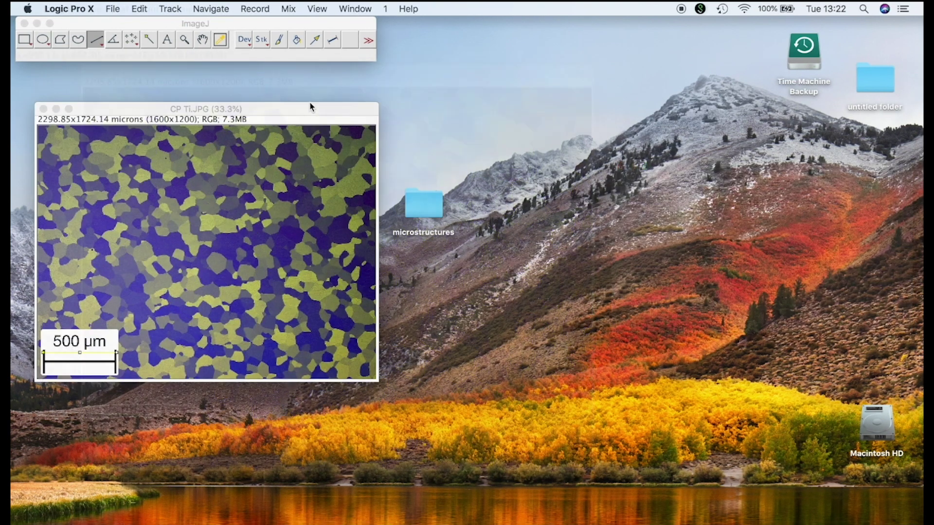
# - Enlarge the CP Ti.JPG window to fill most of the desktop and magnify the micrograph to 150%
pyautogui.click(313, 110)
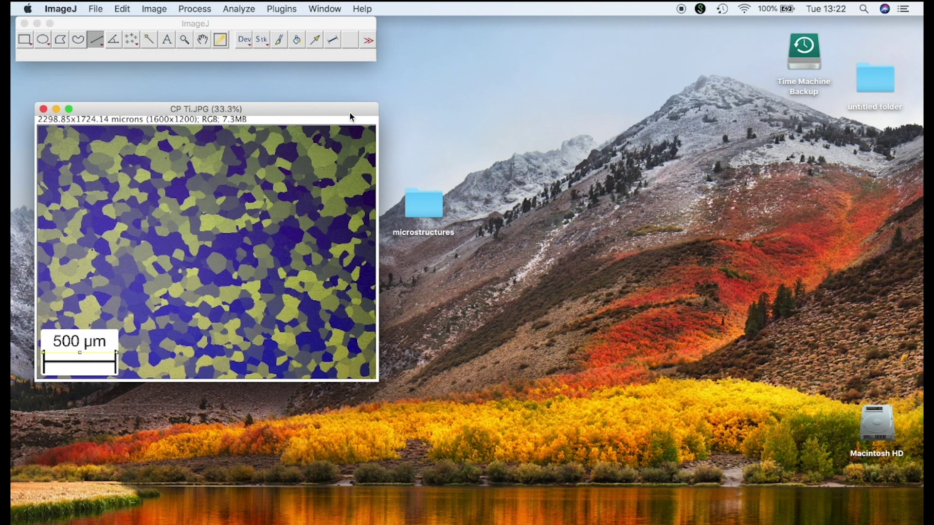
pyautogui.moveTo(373, 109); pyautogui.dragTo(448, 70)
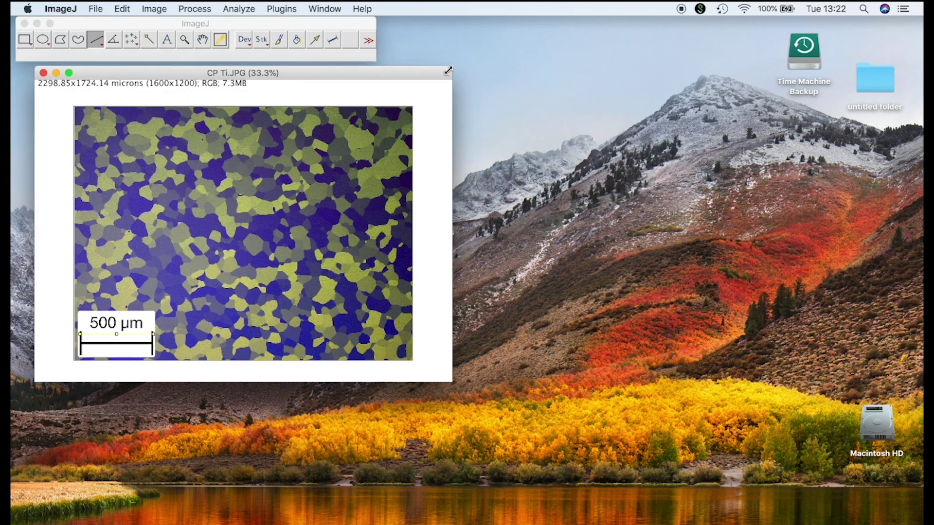
pyautogui.click(452, 386)
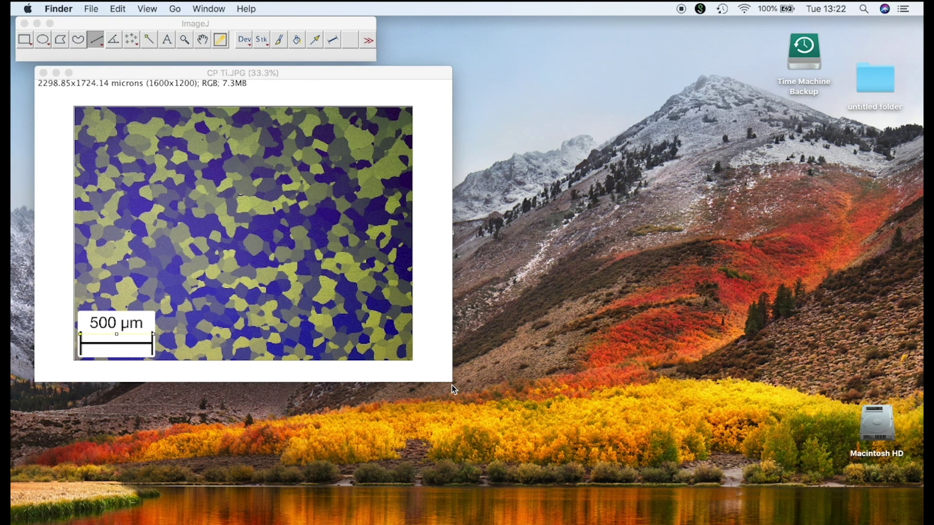
pyautogui.moveTo(452, 382); pyautogui.dragTo(640, 498)
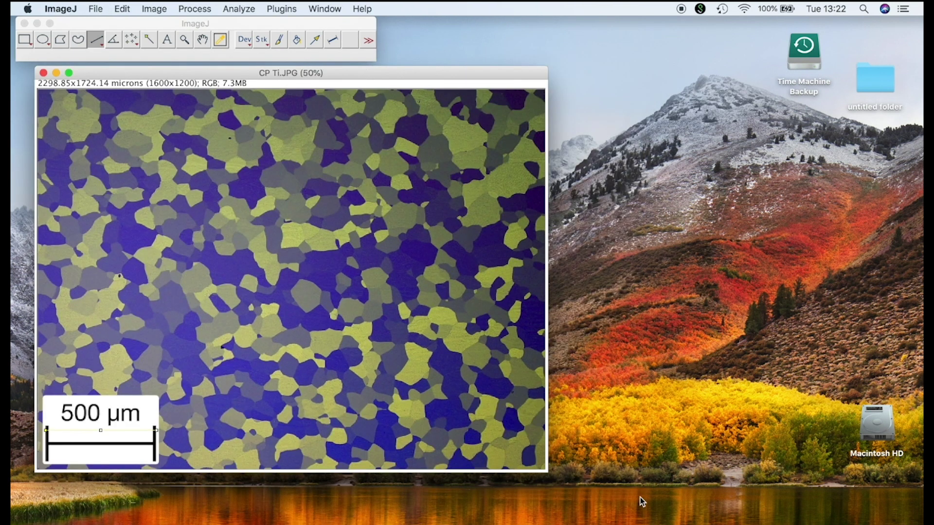
pyautogui.press('+')
pyautogui.press('+')
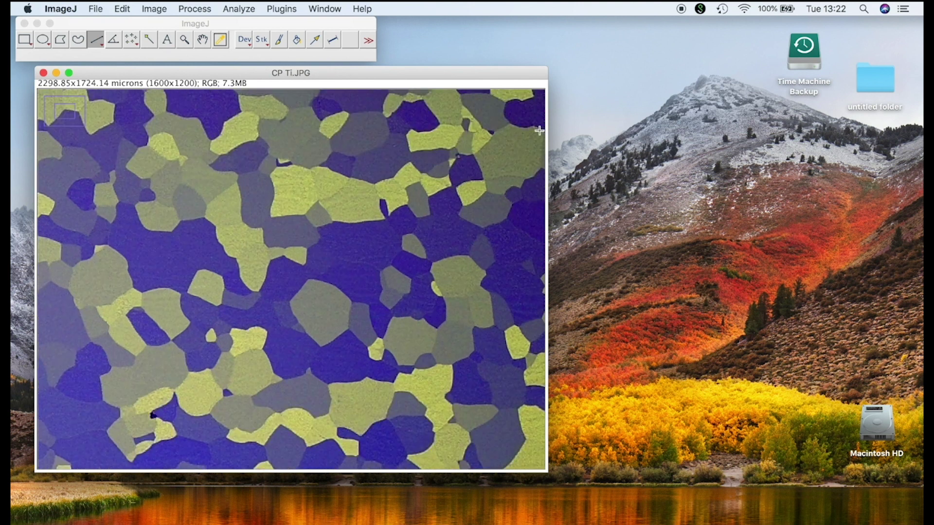
pyautogui.moveTo(546, 68); pyautogui.dragTo(724, 69)
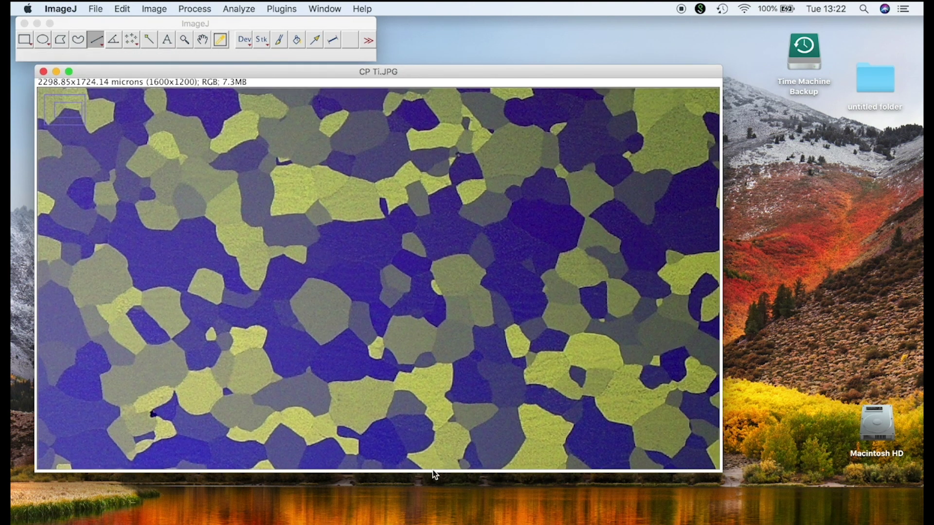
pyautogui.moveTo(438, 472); pyautogui.dragTo(434, 512)
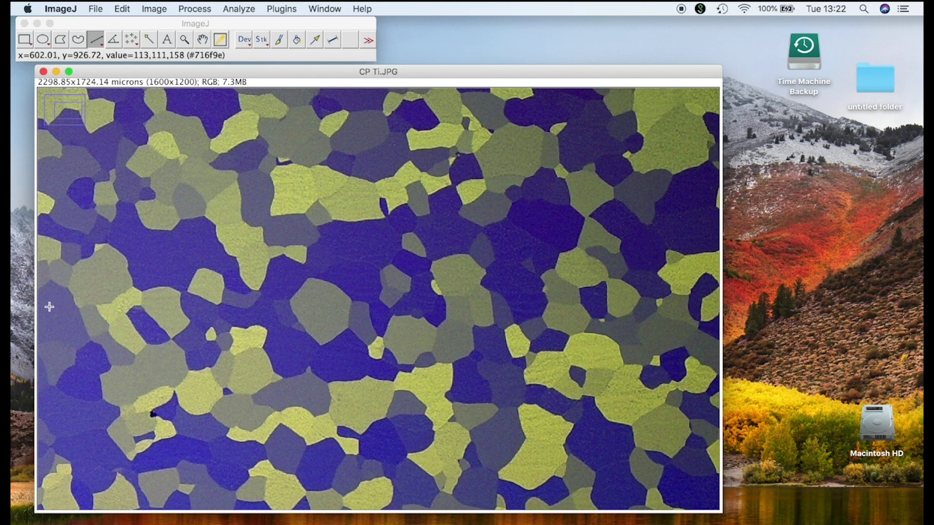
pyautogui.press('+')
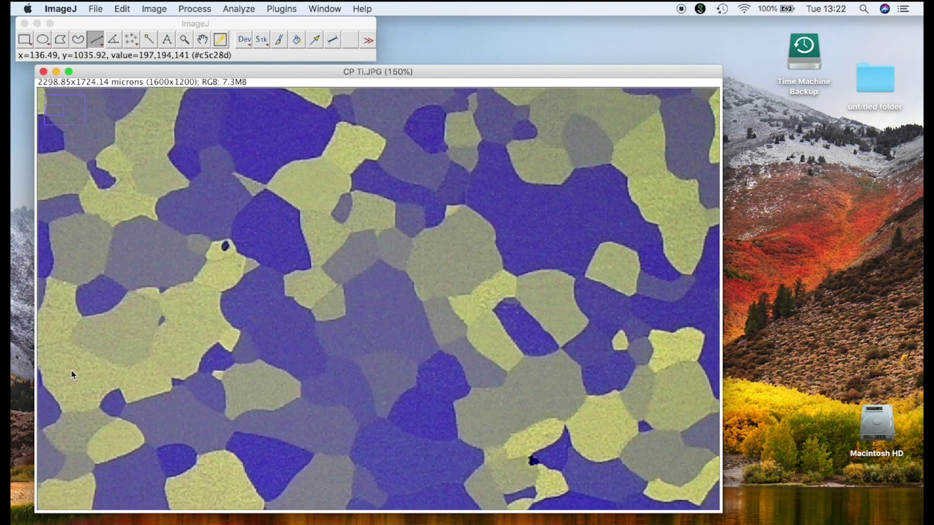
# - Draw a nearly horizontal test line about 914 microns long across the grains, rising slightly to the right, and measure it
pyautogui.moveTo(60, 323); pyautogui.dragTo(559, 354)
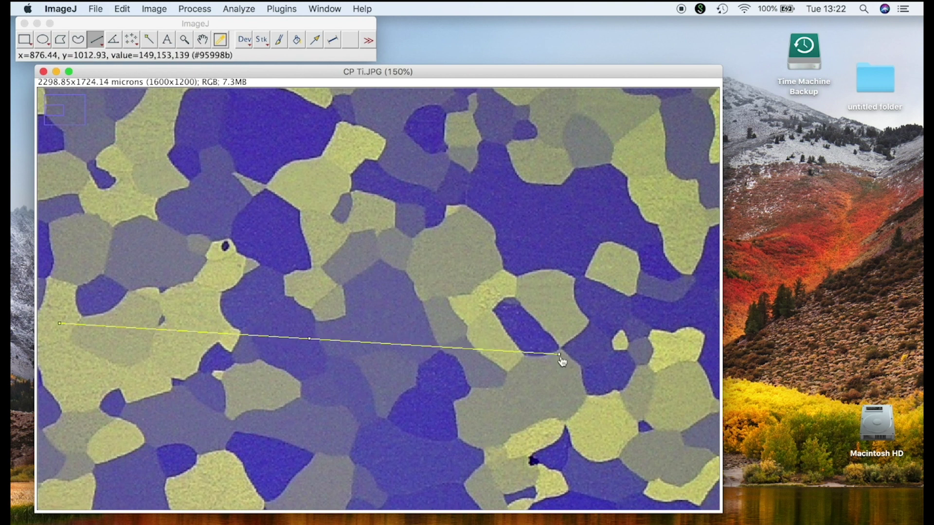
pyautogui.moveTo(559, 354); pyautogui.dragTo(665, 288)
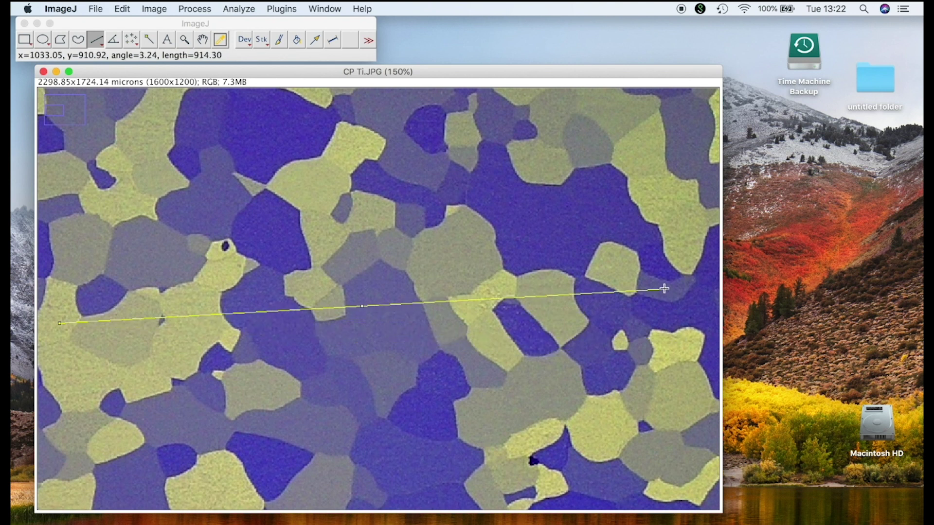
pyautogui.click(241, 11)
pyautogui.click(245, 25)
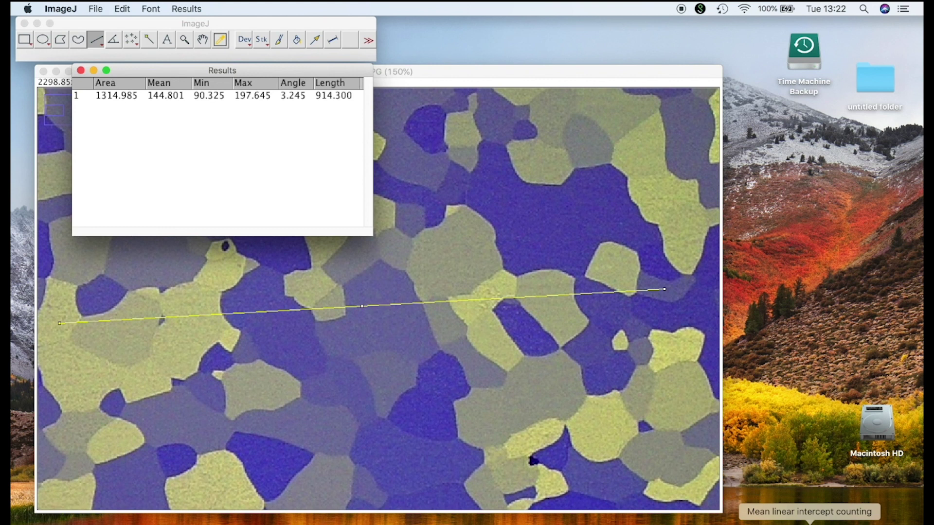
# - Switch to the Excel counting sheet, enter 914.3 as line 1's line length, and minimise the Results and Excel windows
pyautogui.click(806, 523)
pyautogui.click(812, 190)
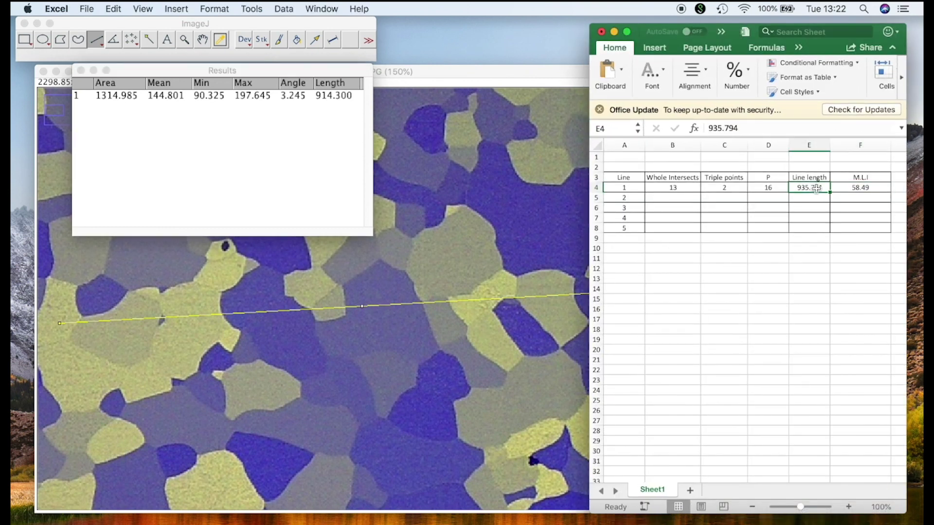
pyautogui.write('914.3')
pyautogui.press('Return')
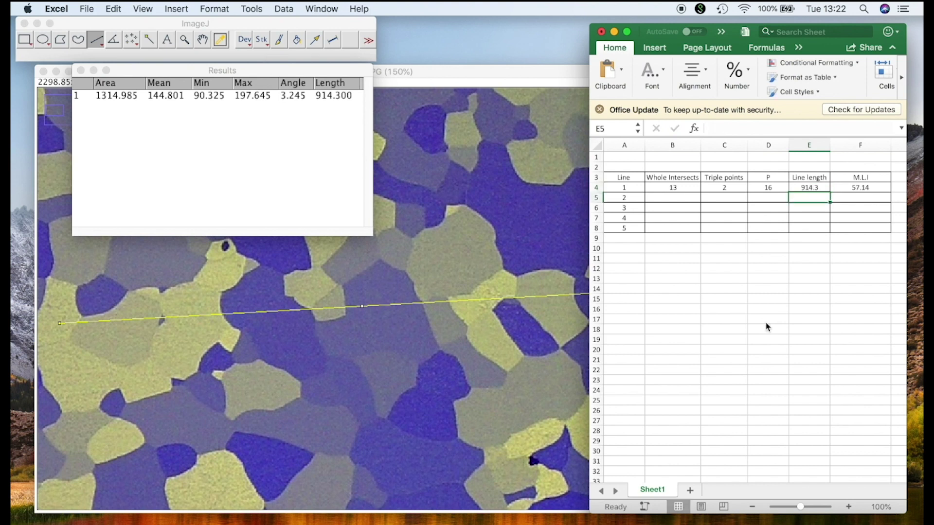
pyautogui.click(93, 70)
pyautogui.click(615, 31)
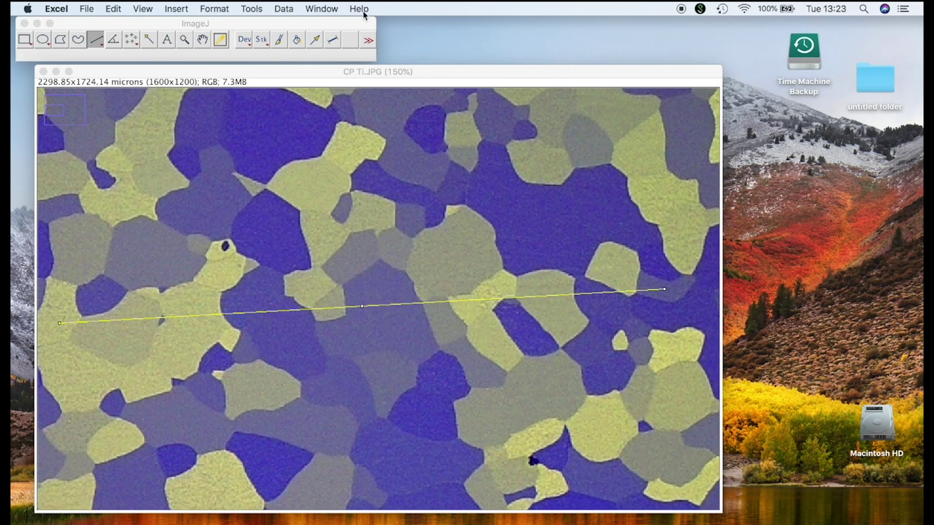
# - Select the Paintbrush tool and set its brush color to White
pyautogui.click(279, 40)
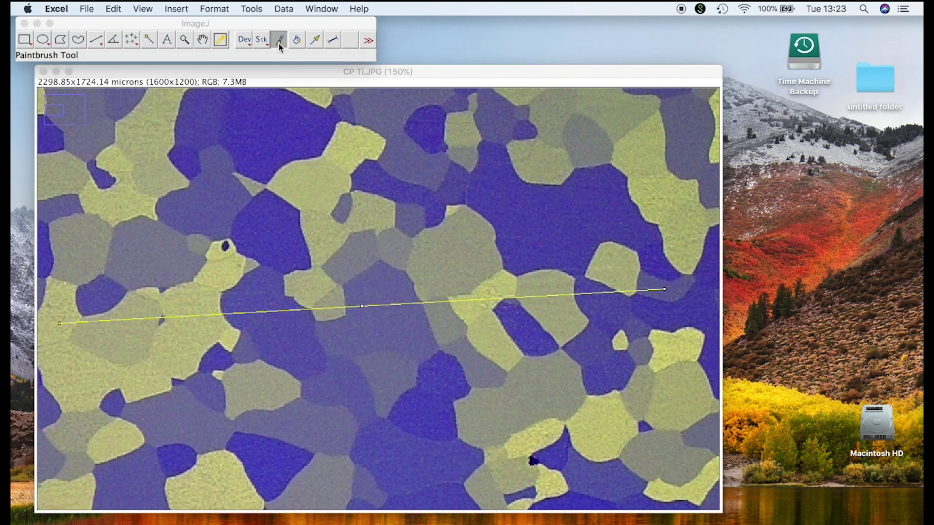
pyautogui.doubleClick(279, 41)
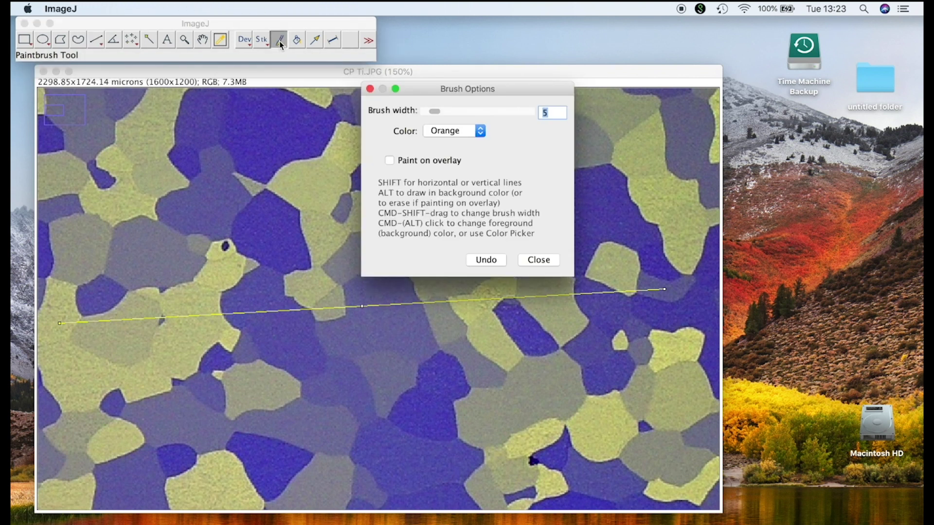
pyautogui.click(476, 133)
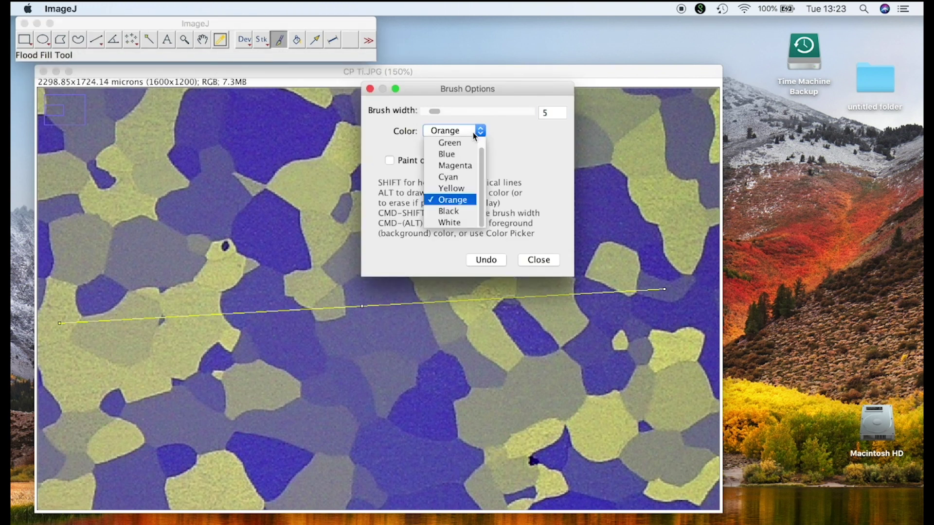
pyautogui.click(449, 223)
pyautogui.click(549, 263)
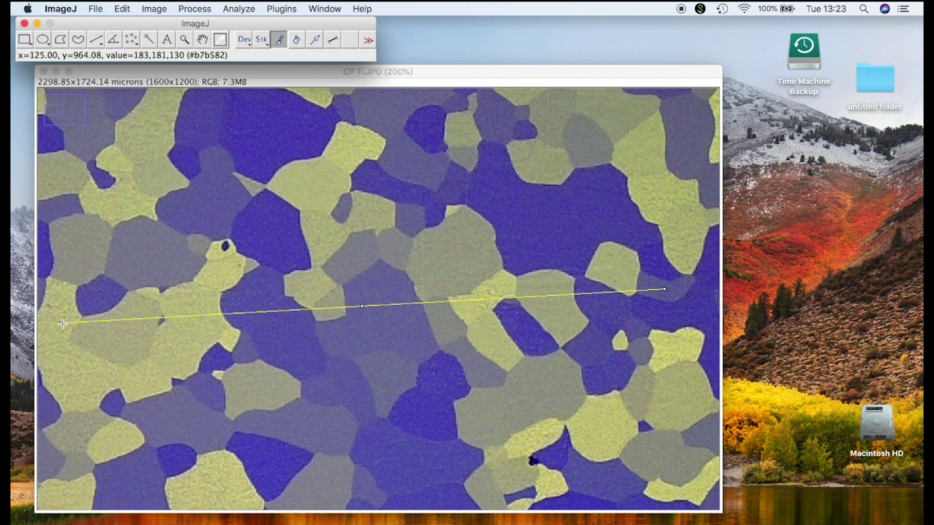
# - Magnify the micrograph to 200% and widen its window so that the whole test line fits in view
pyautogui.press('+')
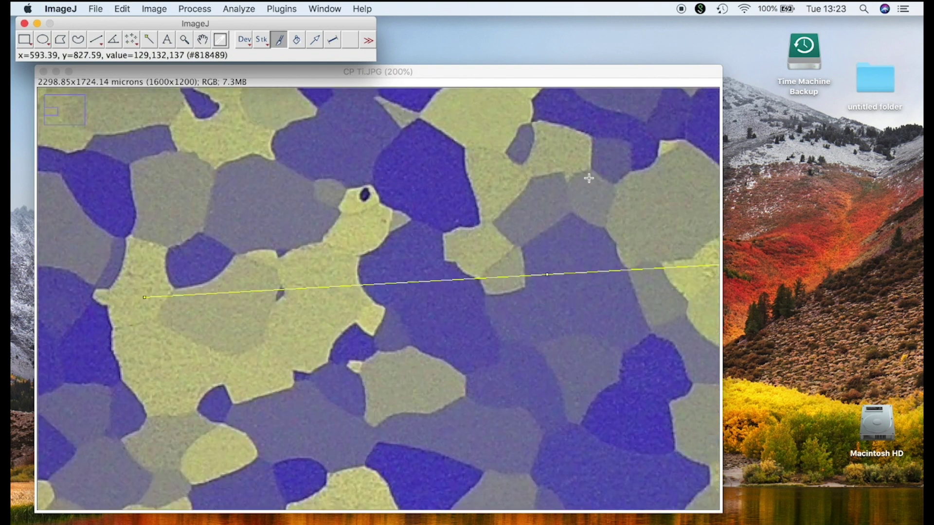
pyautogui.click(722, 143)
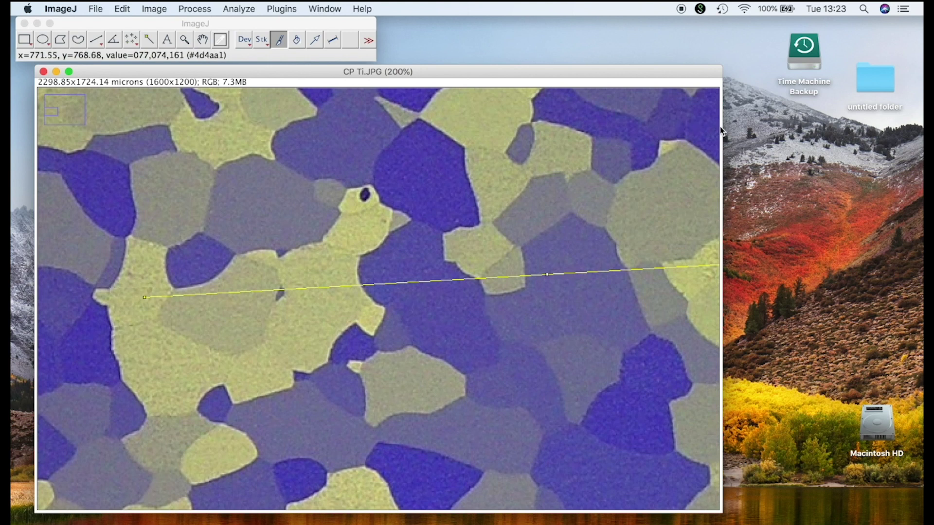
pyautogui.moveTo(721, 129); pyautogui.dragTo(895, 140)
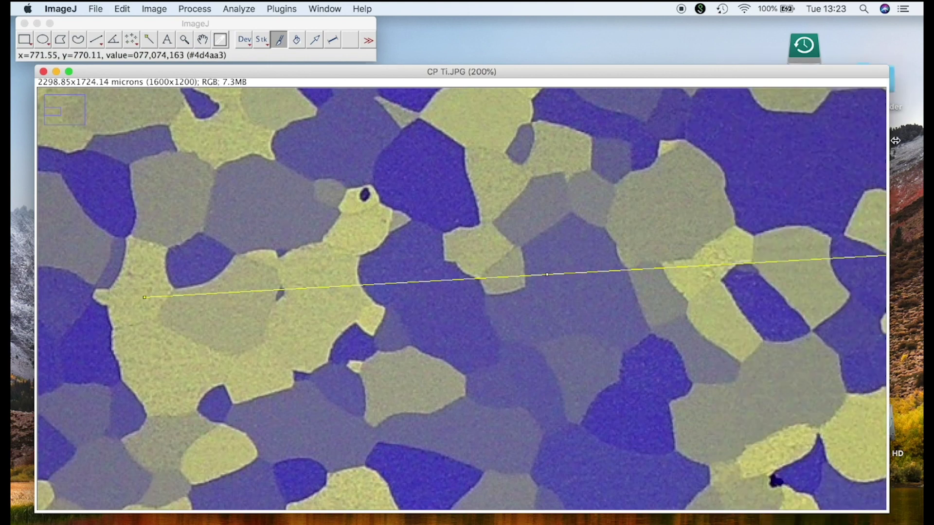
pyautogui.click(200, 39)
pyautogui.moveTo(296, 151); pyautogui.dragTo(227, 153)
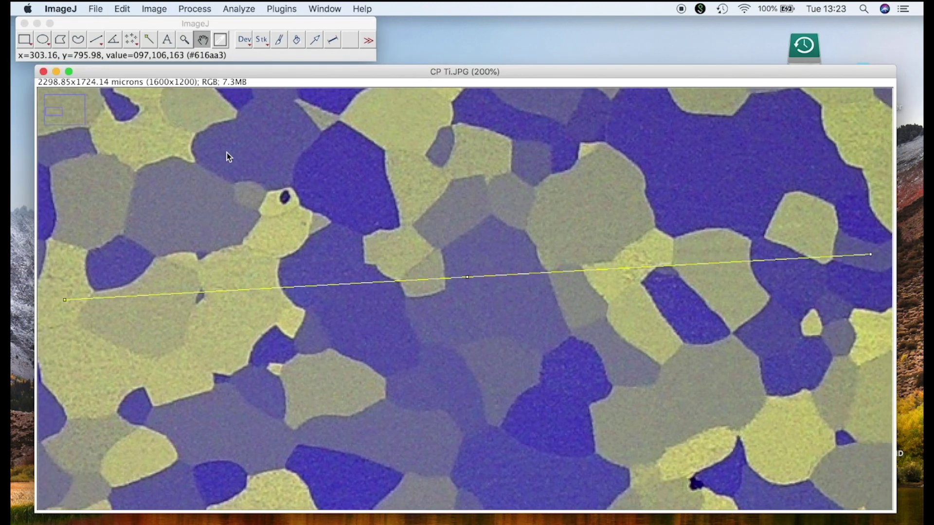
# - Paint white dots with the Paintbrush where the test line crosses grain boundaries, from its left end to its right end
pyautogui.click(278, 39)
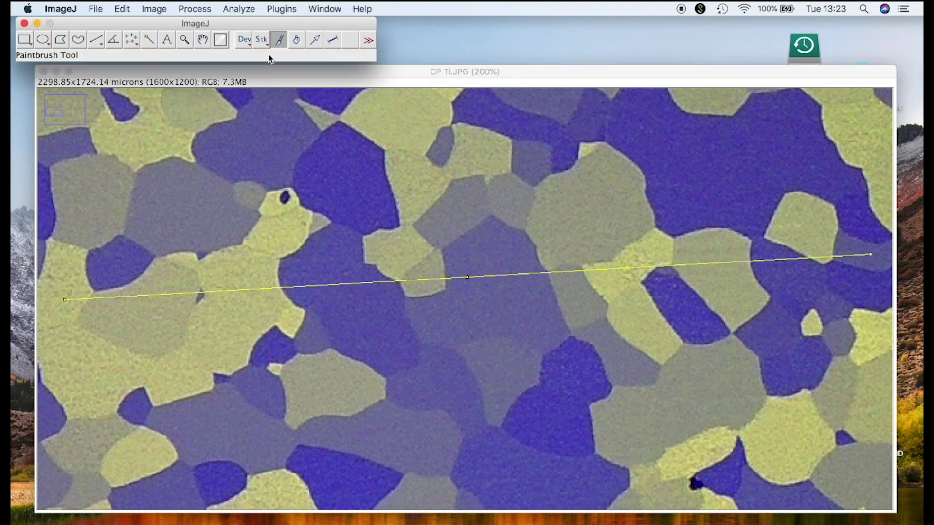
pyautogui.click(88, 299)
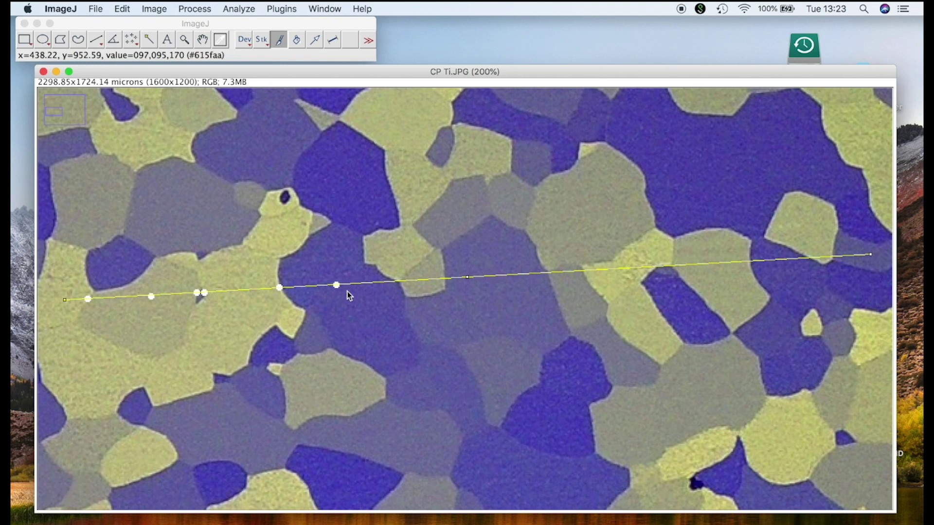
pyautogui.click(445, 279)
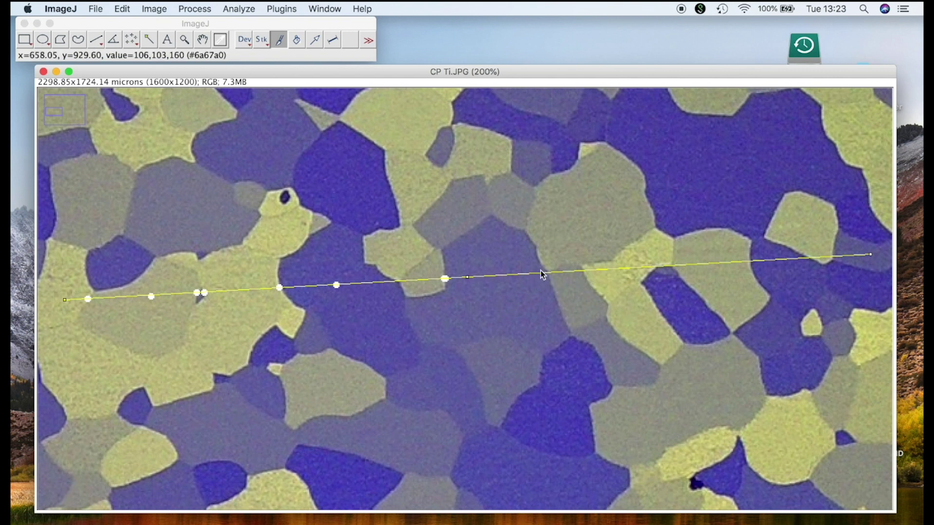
pyautogui.click(620, 269)
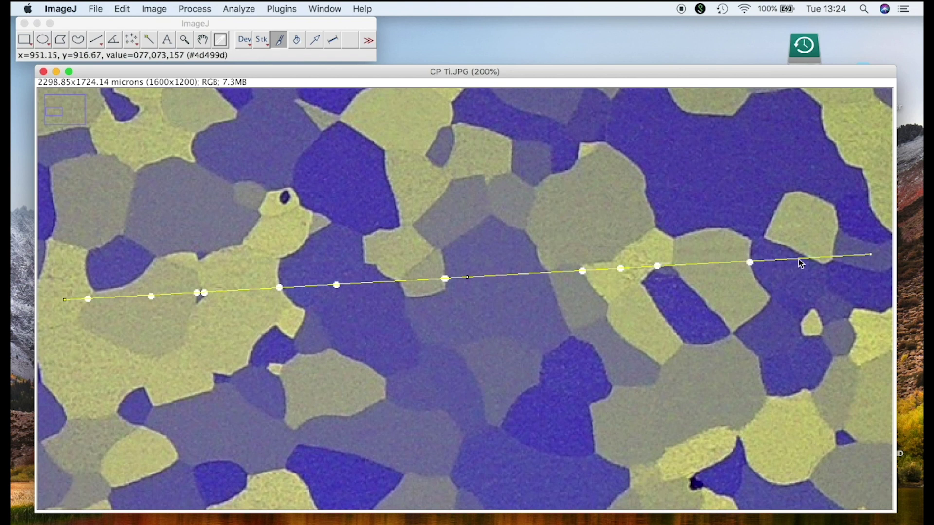
pyautogui.click(834, 258)
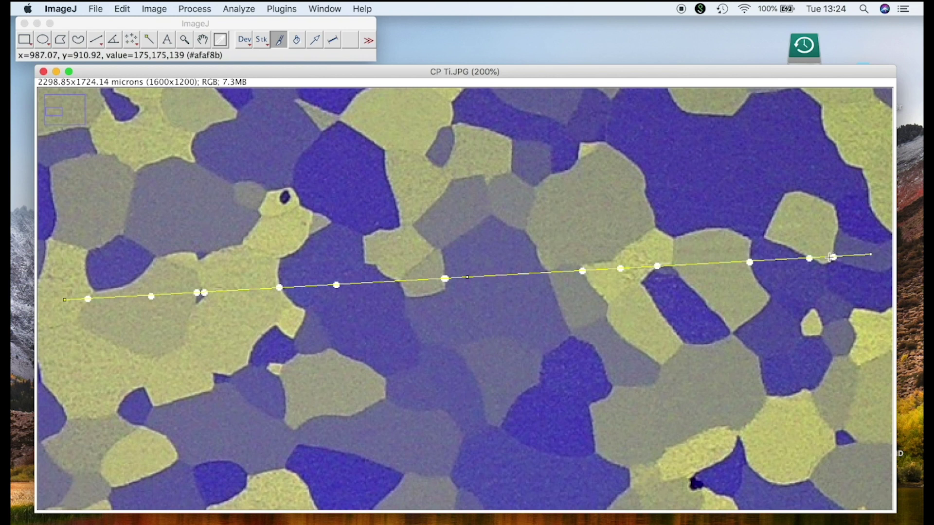
pyautogui.doubleClick(869, 255)
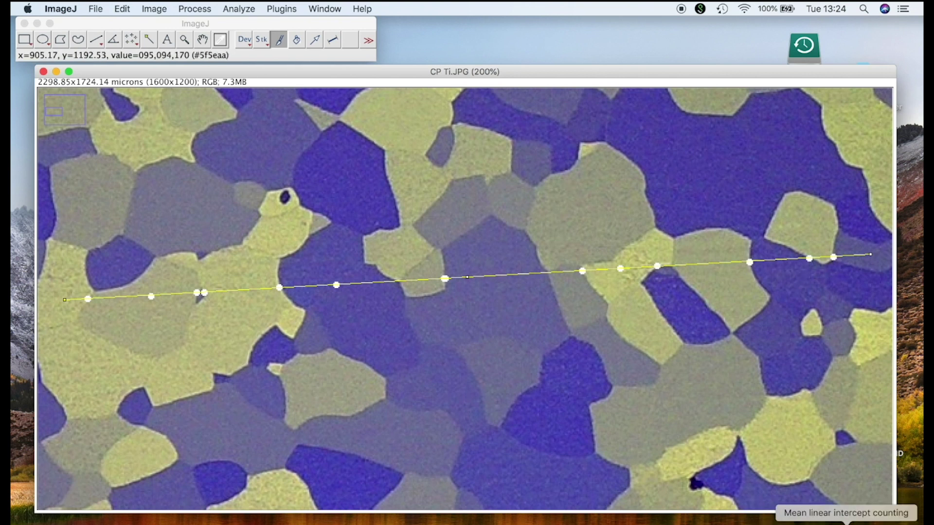
# - Switch to the Excel counting sheet and enter 13 as the whole intersects for line 1
pyautogui.click(847, 521)
pyautogui.click(672, 187)
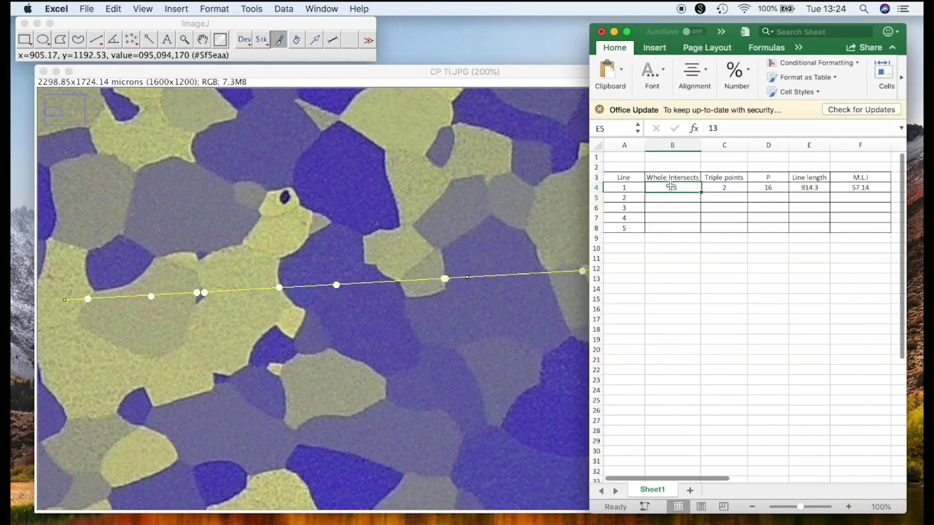
pyautogui.write('13')
pyautogui.press('Return')
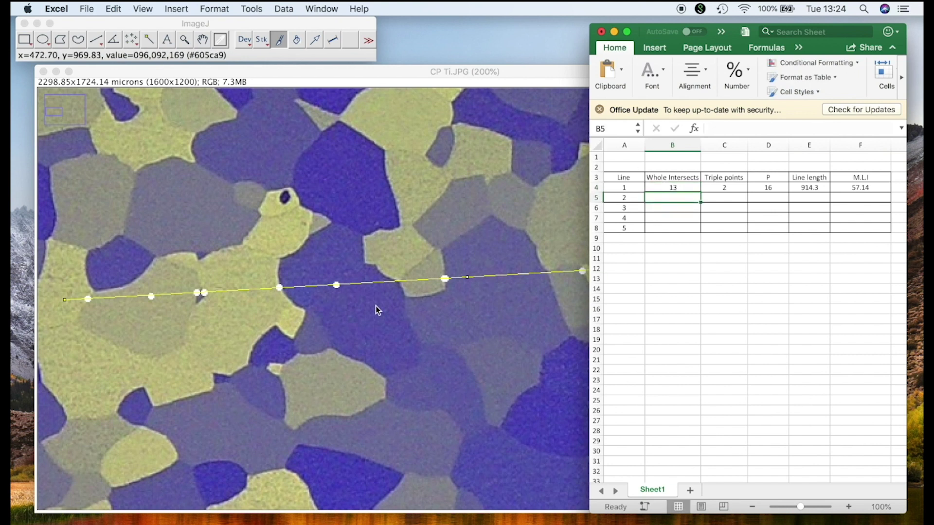
# - Set the Paintbrush color to Orange and mark the three triple points along the test line on the micrograph
pyautogui.doubleClick(508, 76)
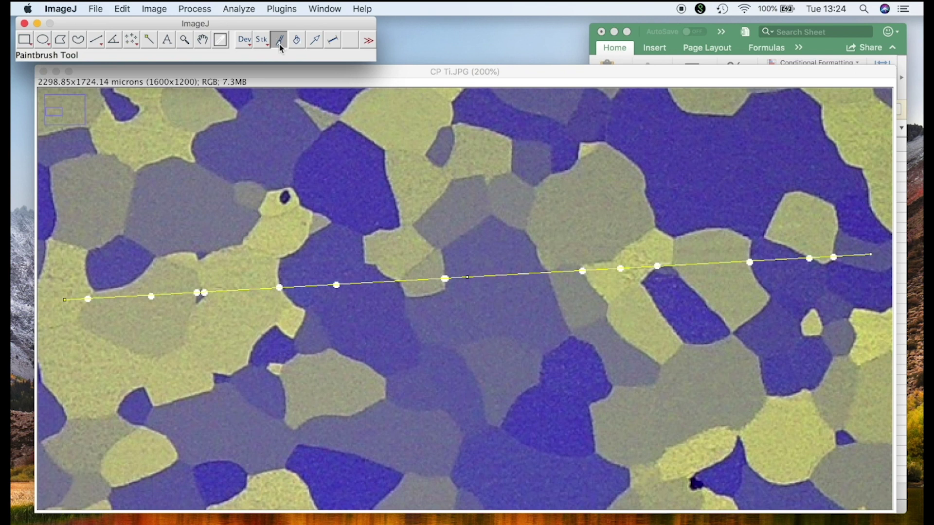
pyautogui.doubleClick(280, 44)
pyautogui.click(458, 122)
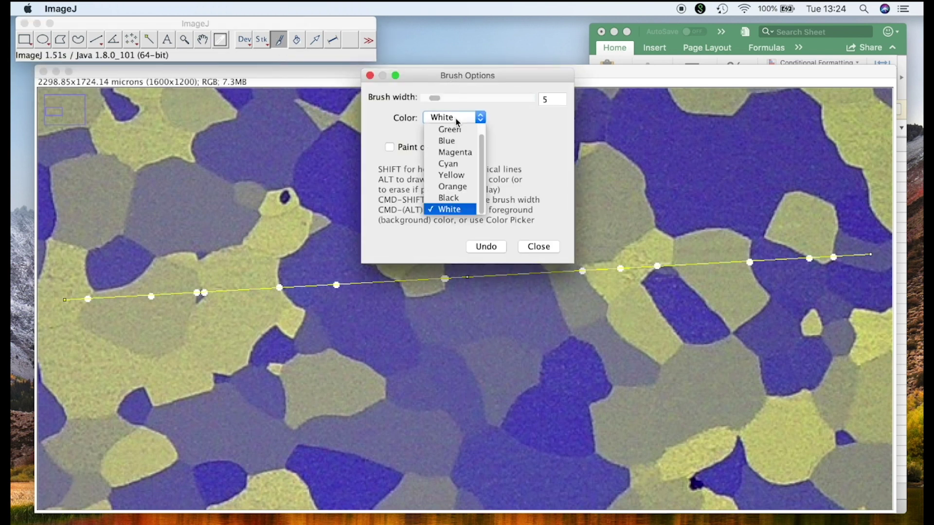
pyautogui.click(458, 189)
pyautogui.click(538, 247)
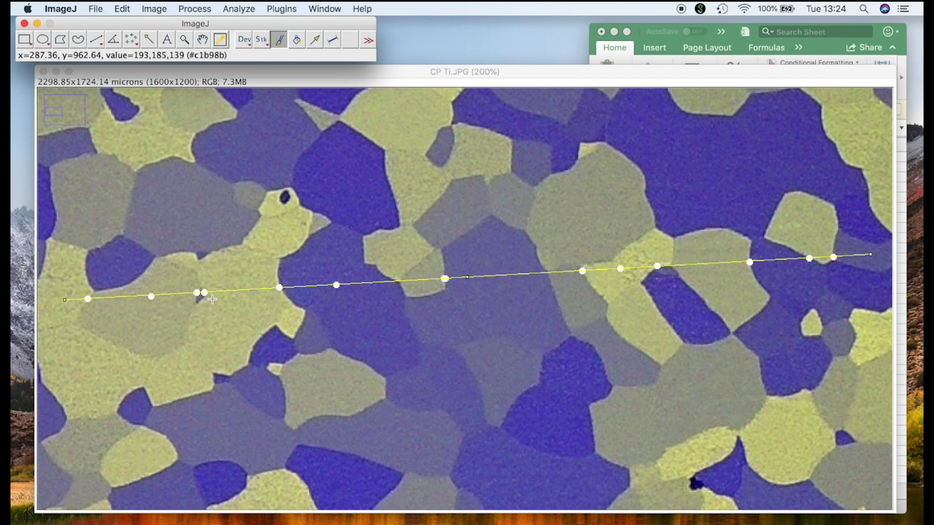
pyautogui.click(401, 287)
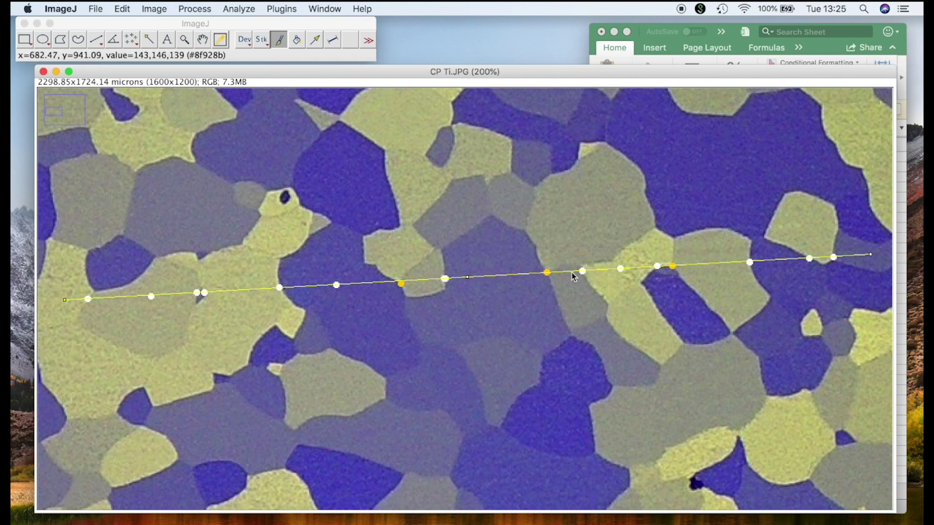
# - Switch to the Excel counting sheet, enter 3 as the triple points for line 1, and check the formula behind P
pyautogui.click(831, 49)
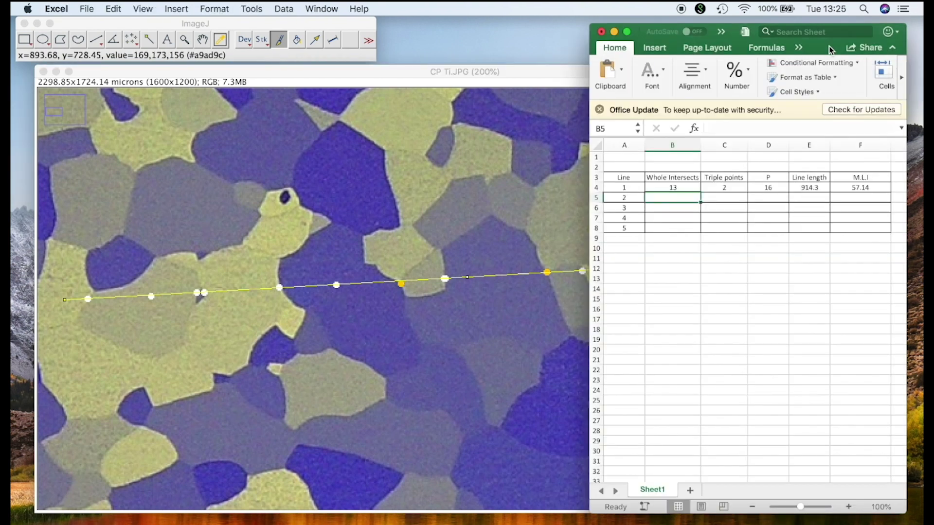
pyautogui.click(737, 188)
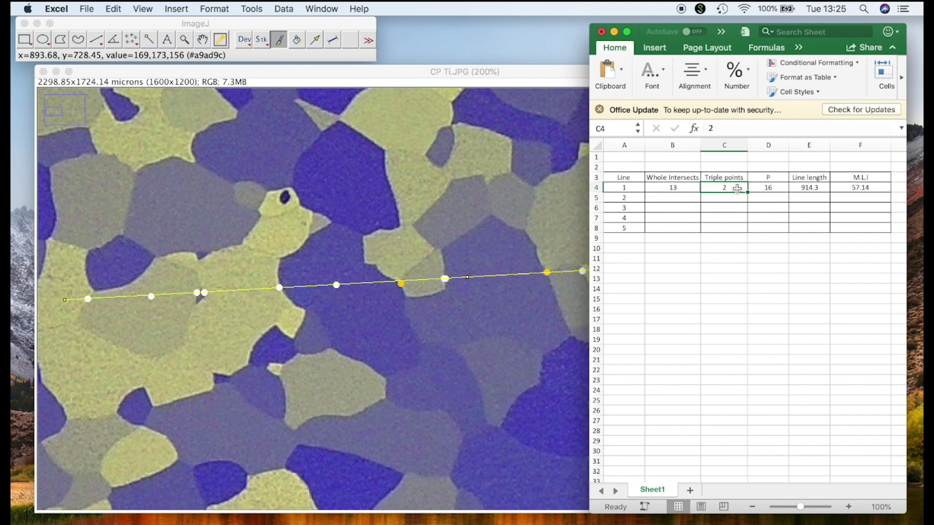
pyautogui.write('3')
pyautogui.press('Return')
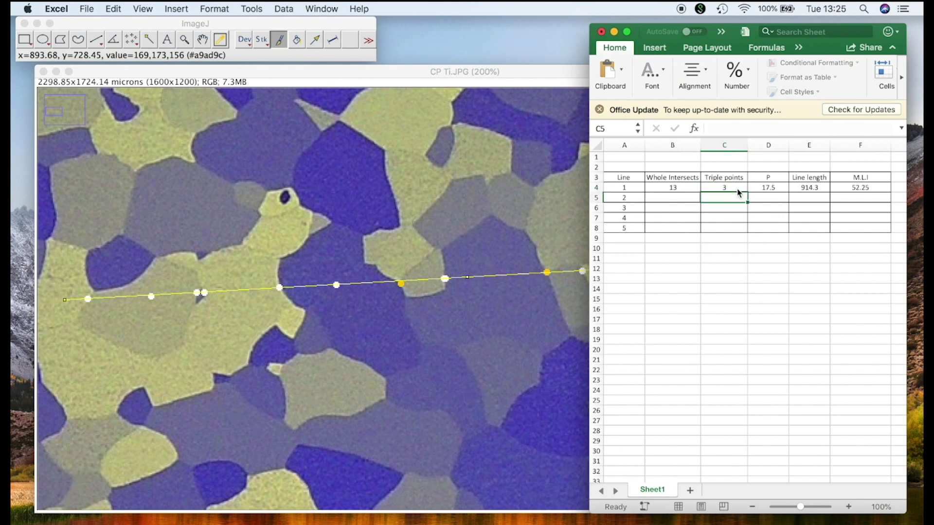
pyautogui.doubleClick(774, 187)
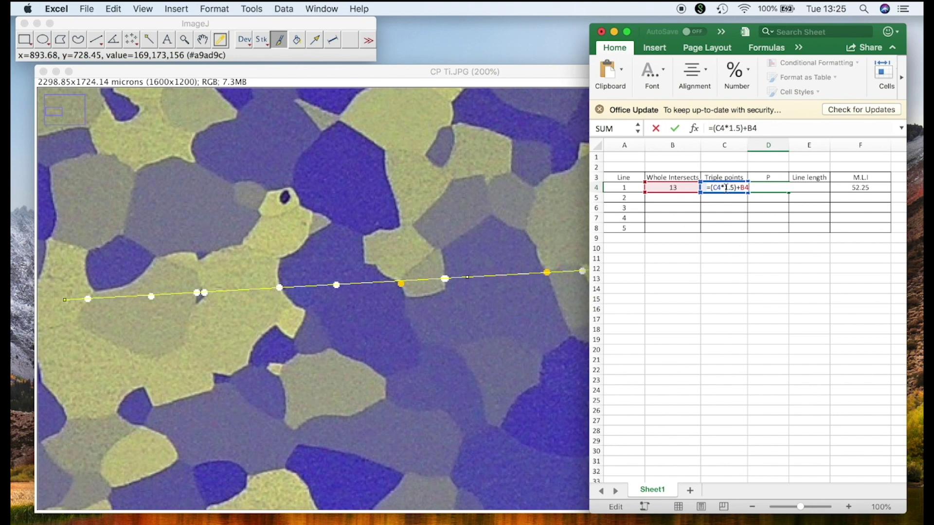
pyautogui.press('Return')
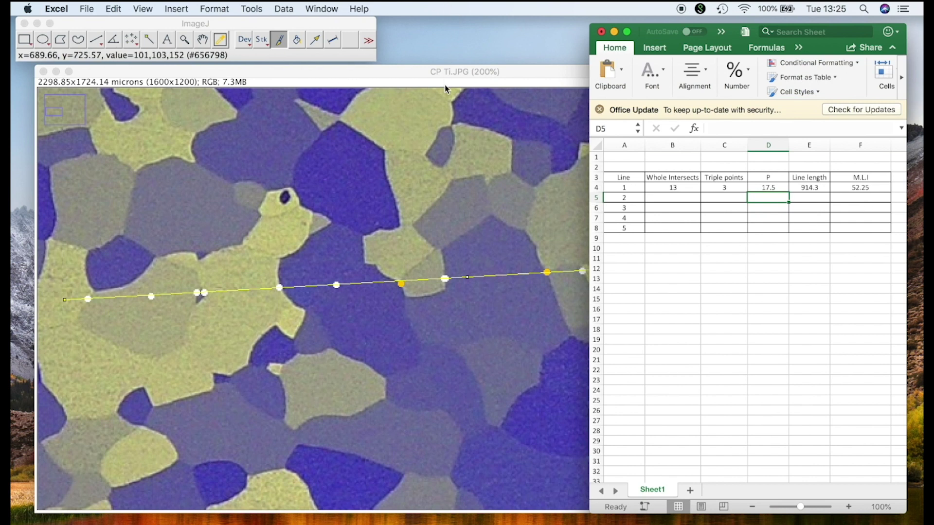
# - Return to the ImageJ micrograph and draw a short horizontal line near its upper-left corner with the Fixed Length Line tool
pyautogui.doubleClick(539, 68)
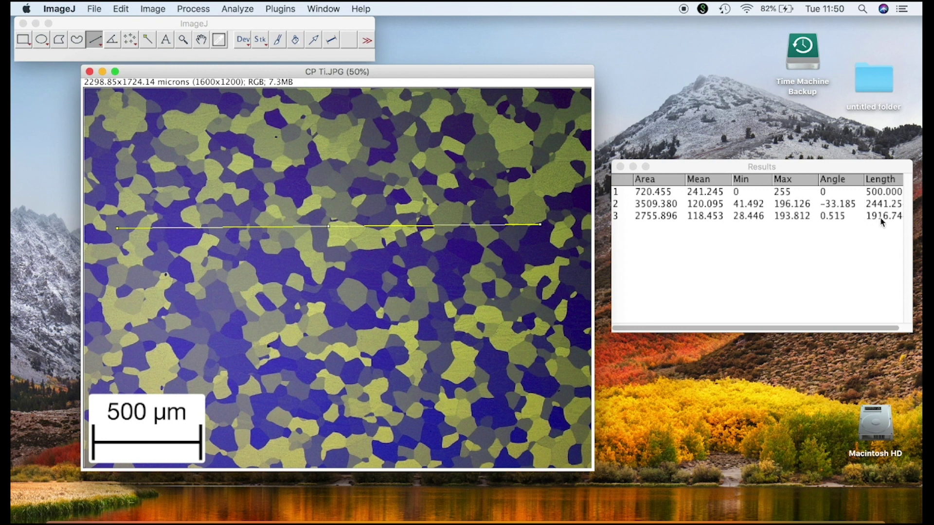
pyautogui.click(330, 41)
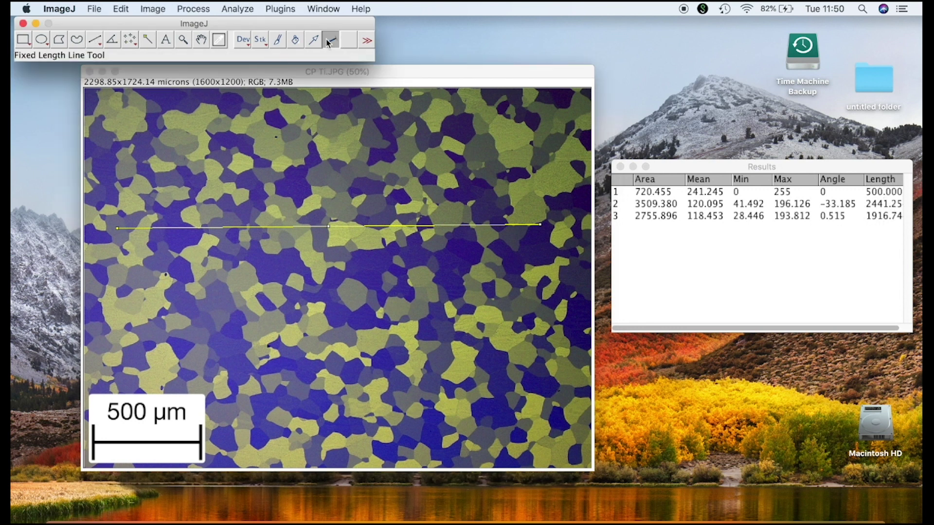
pyautogui.moveTo(136, 140); pyautogui.dragTo(213, 145)
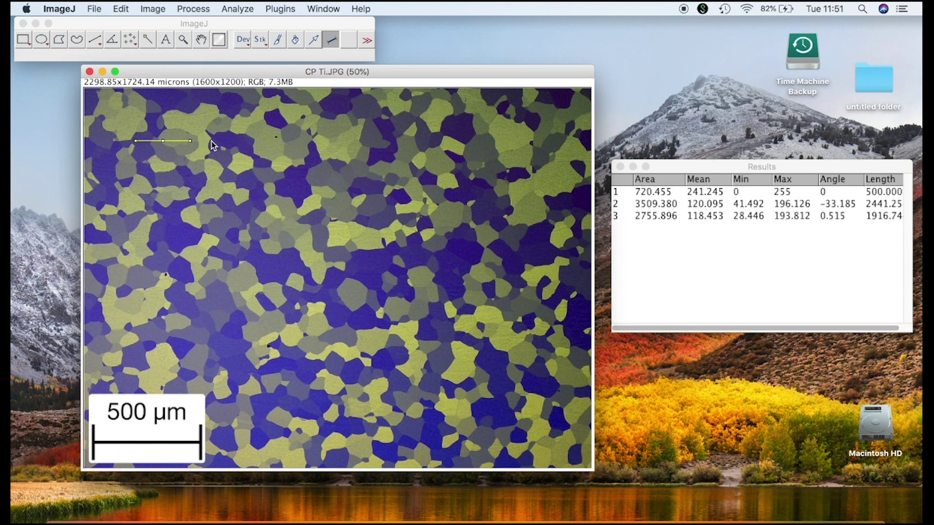
# - Set the fixed line length to 500 microns and draw lines across the grains and along the scale bar
pyautogui.doubleClick(331, 40)
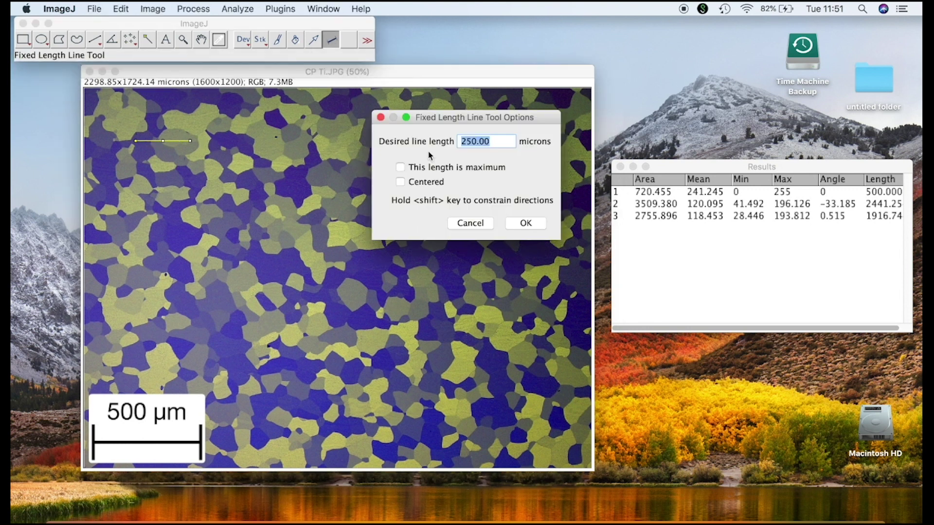
pyautogui.write('5')
pyautogui.click(526, 224)
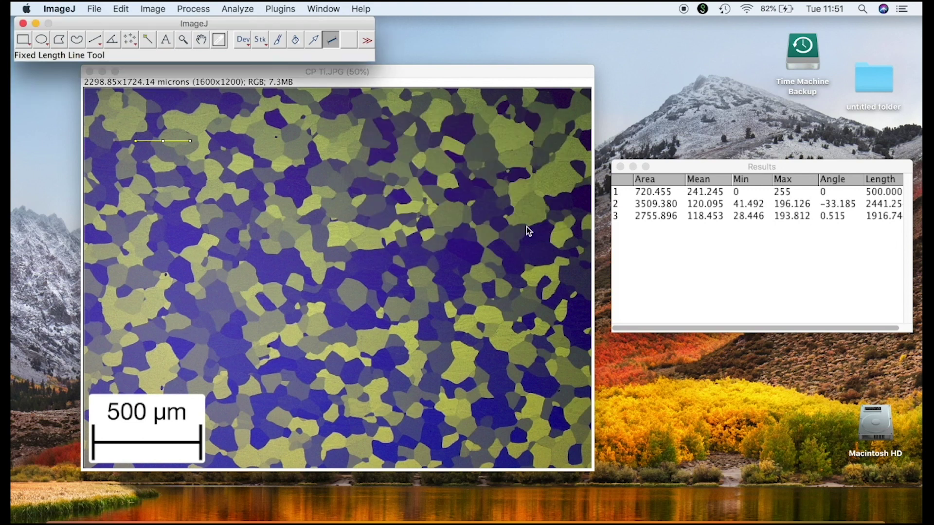
pyautogui.moveTo(193, 214); pyautogui.dragTo(172, 258)
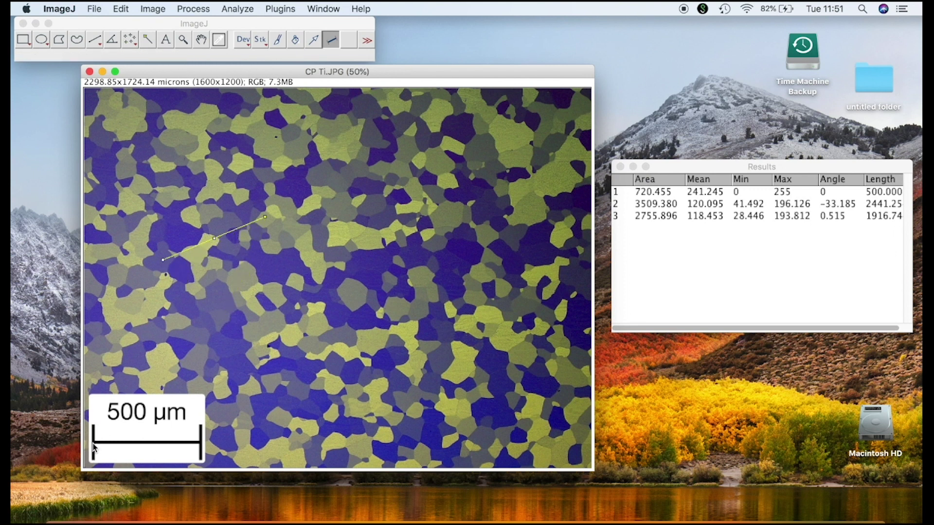
pyautogui.moveTo(92, 444); pyautogui.dragTo(152, 443)
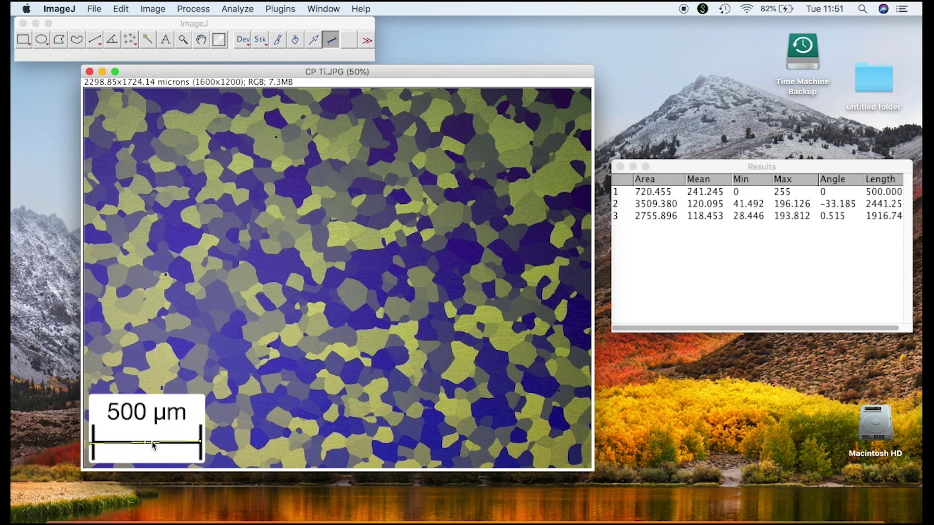
pyautogui.moveTo(213, 178); pyautogui.dragTo(280, 178)
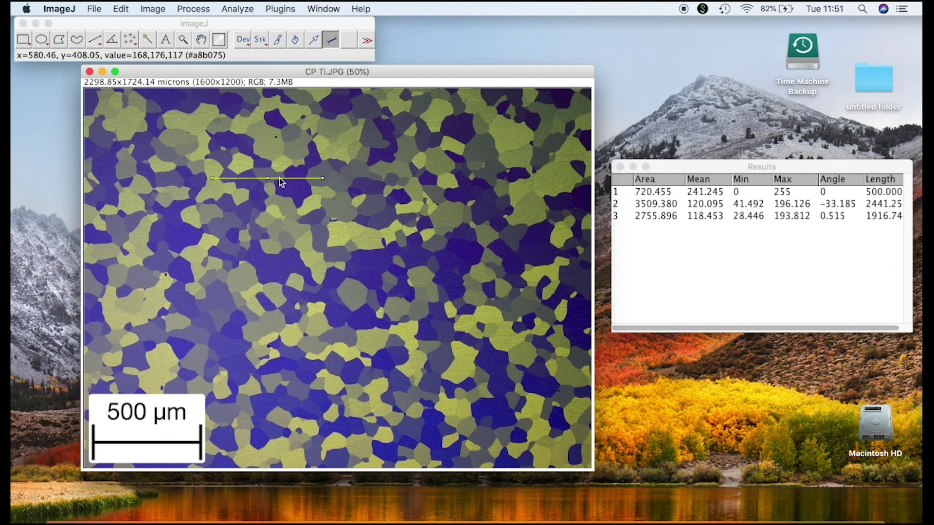
# - Set the fixed line length to 2000 microns and place long horizontal test lines at different heights across the micrograph
pyautogui.doubleClick(332, 39)
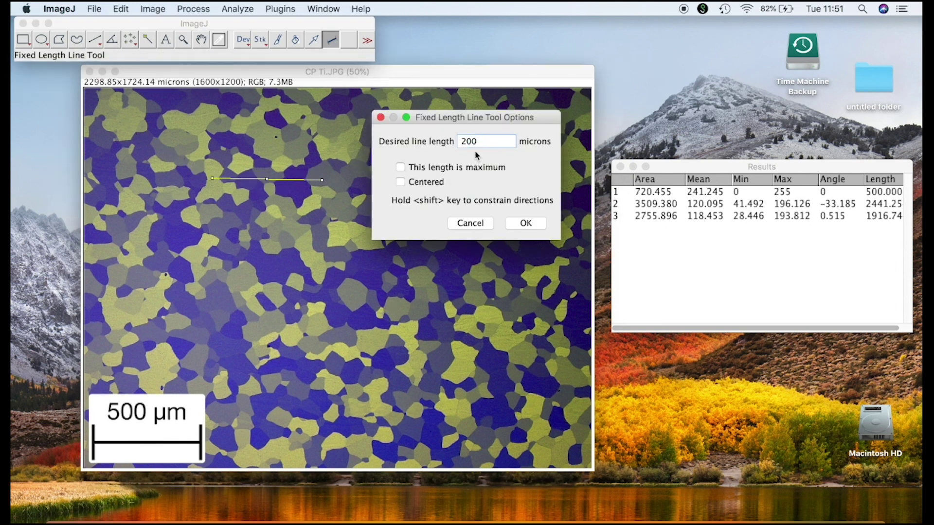
pyautogui.press('Return')
pyautogui.moveTo(251, 261); pyautogui.dragTo(165, 258)
pyautogui.moveTo(157, 203); pyautogui.dragTo(175, 180)
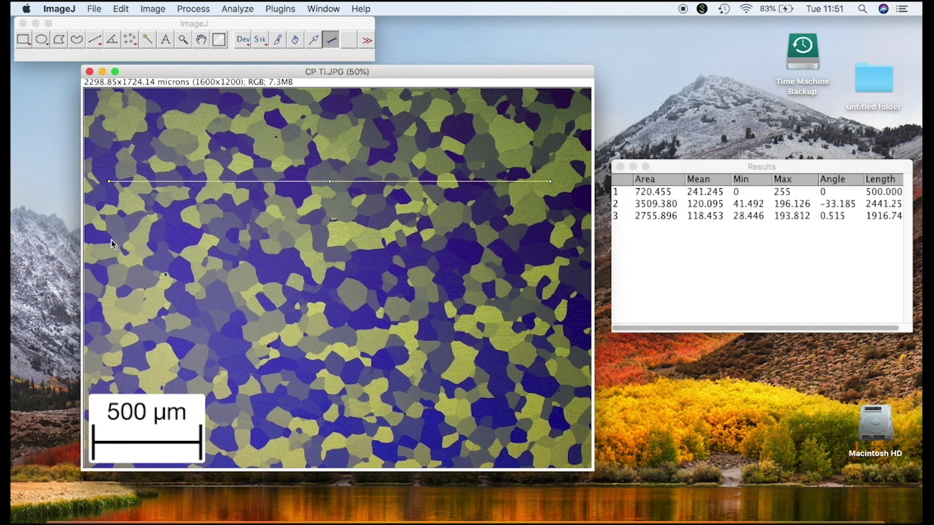
pyautogui.click(94, 291)
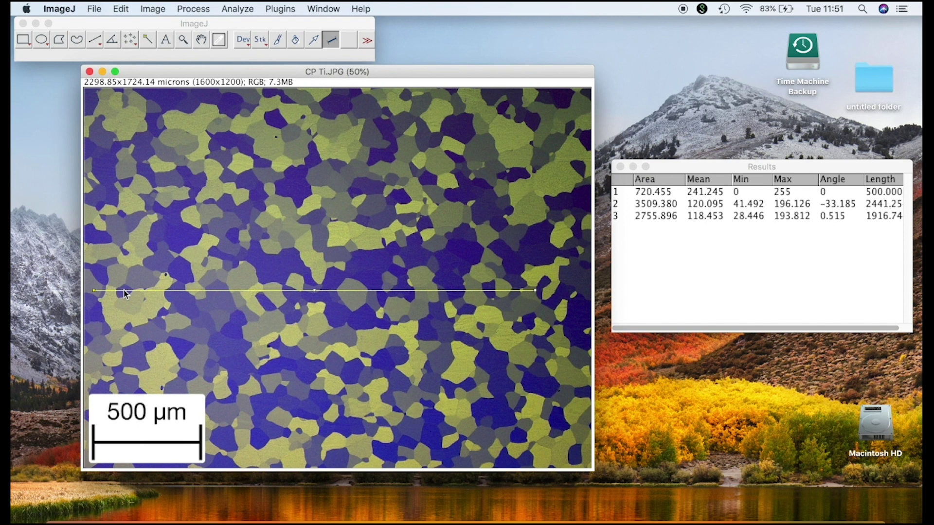
# - Draw a new 2000 micron horizontal test line across the upper part of the micrograph
pyautogui.click(232, 11)
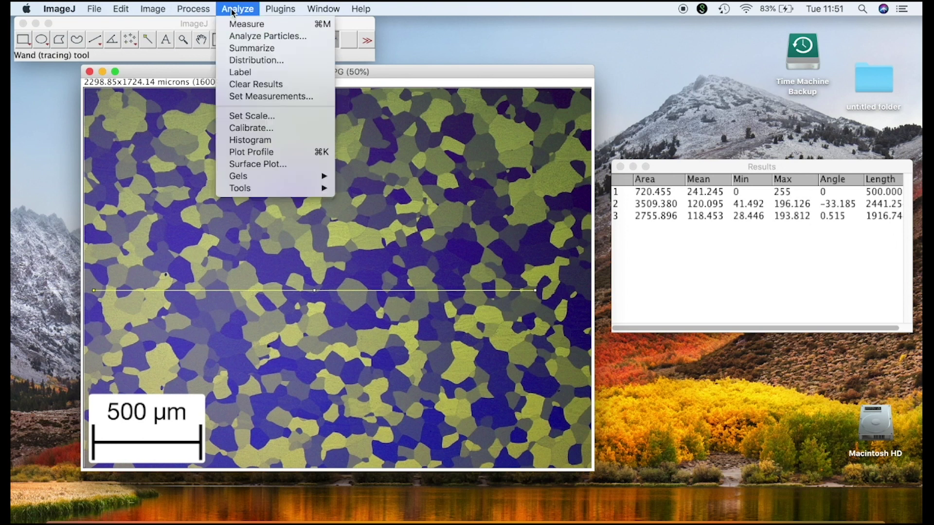
pyautogui.moveTo(176, 12)
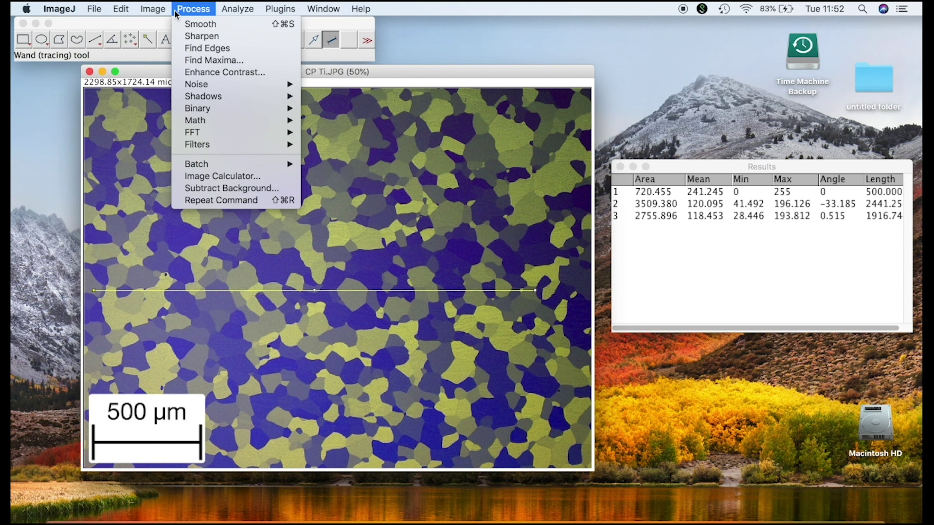
pyautogui.click(119, 158)
pyautogui.moveTo(99, 169); pyautogui.dragTo(540, 168)
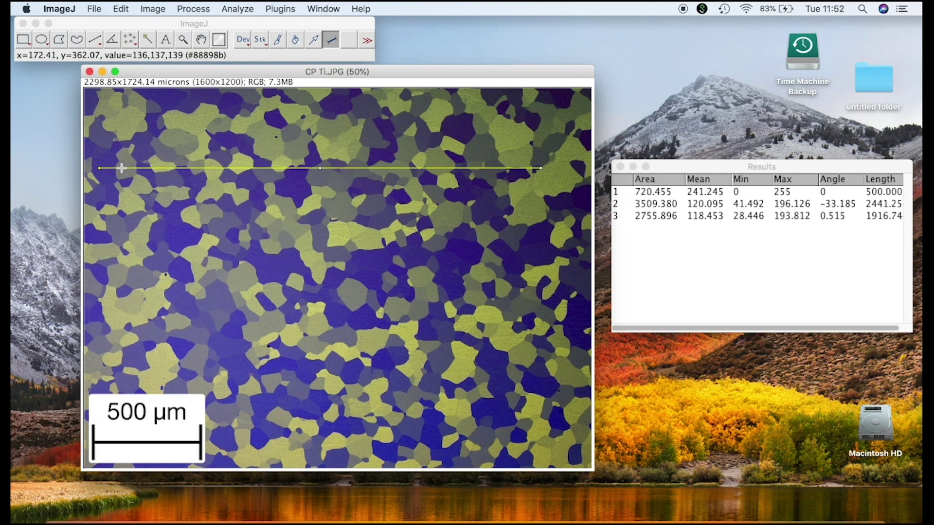